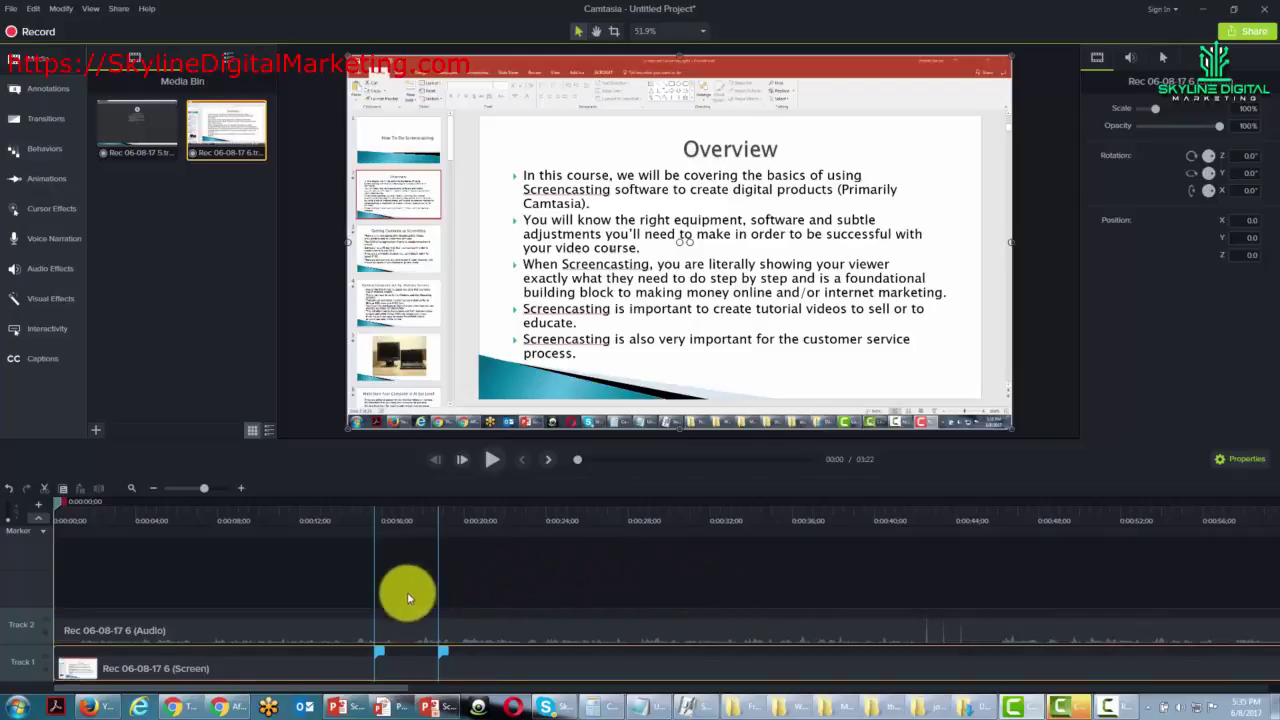
- Raise the Track 2 audio clip's gain to 229% and show the audio effects library
left_click(275, 627)
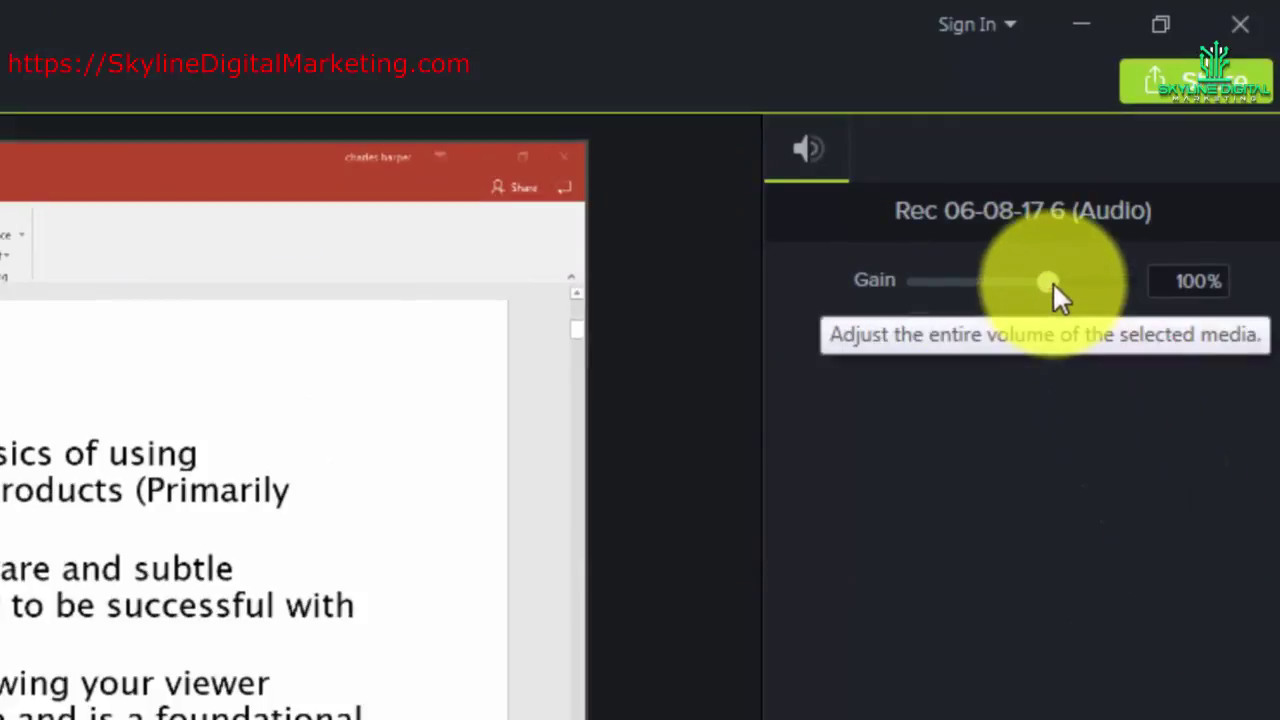
left_click_drag(1052, 283, 1195, 161)
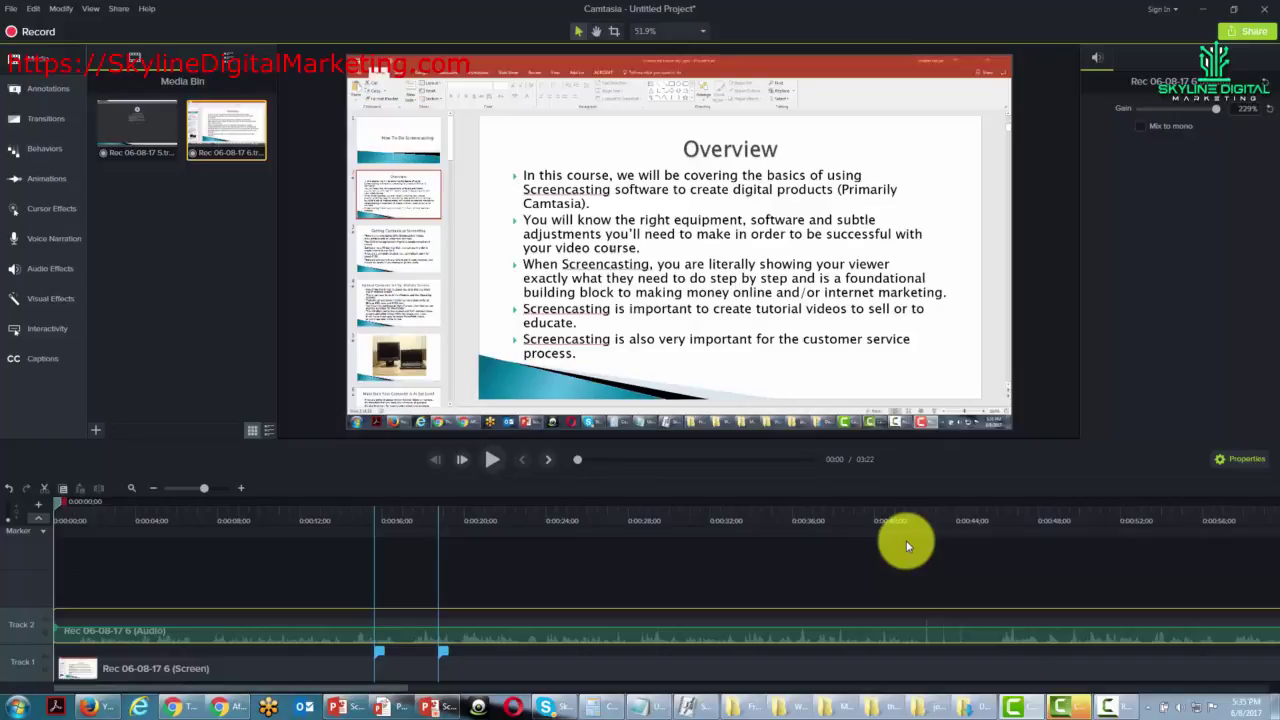
left_click(60, 270)
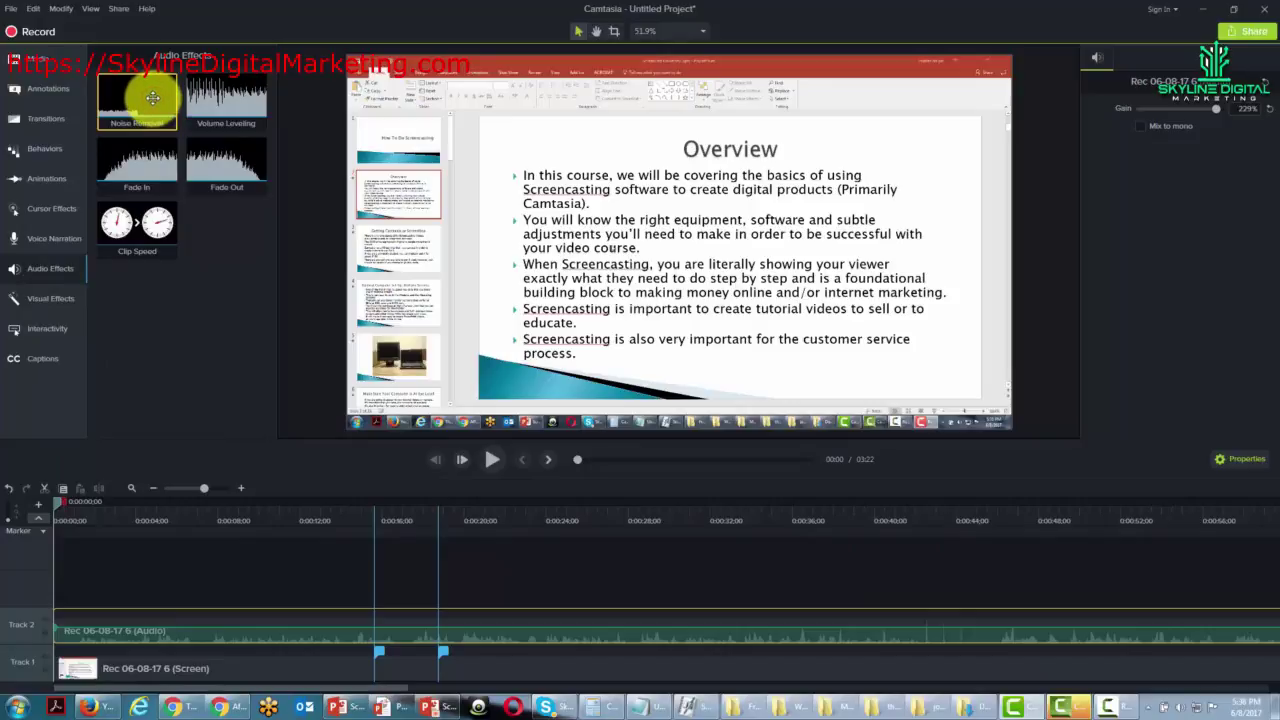
- Apply Noise Removal to the audio clip and analyze it (Sensitivity 0, Amount 20)
left_click_drag(153, 99, 94, 628)
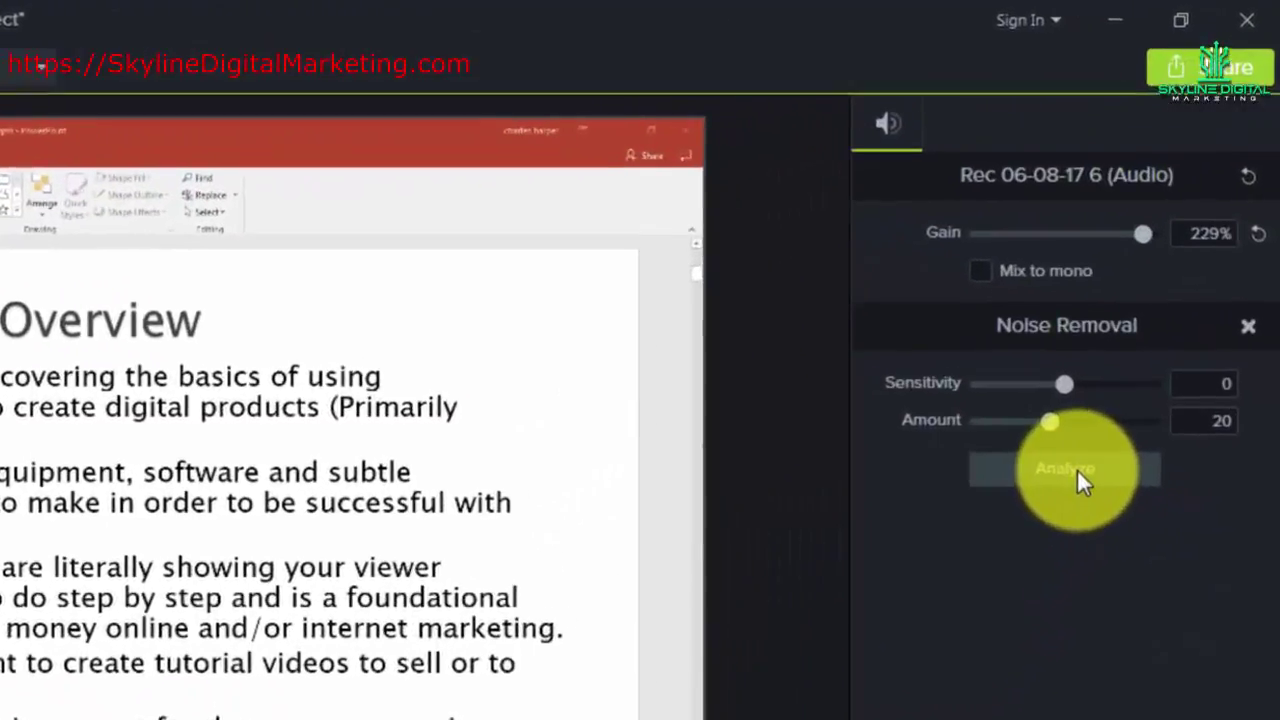
left_click(1180, 218)
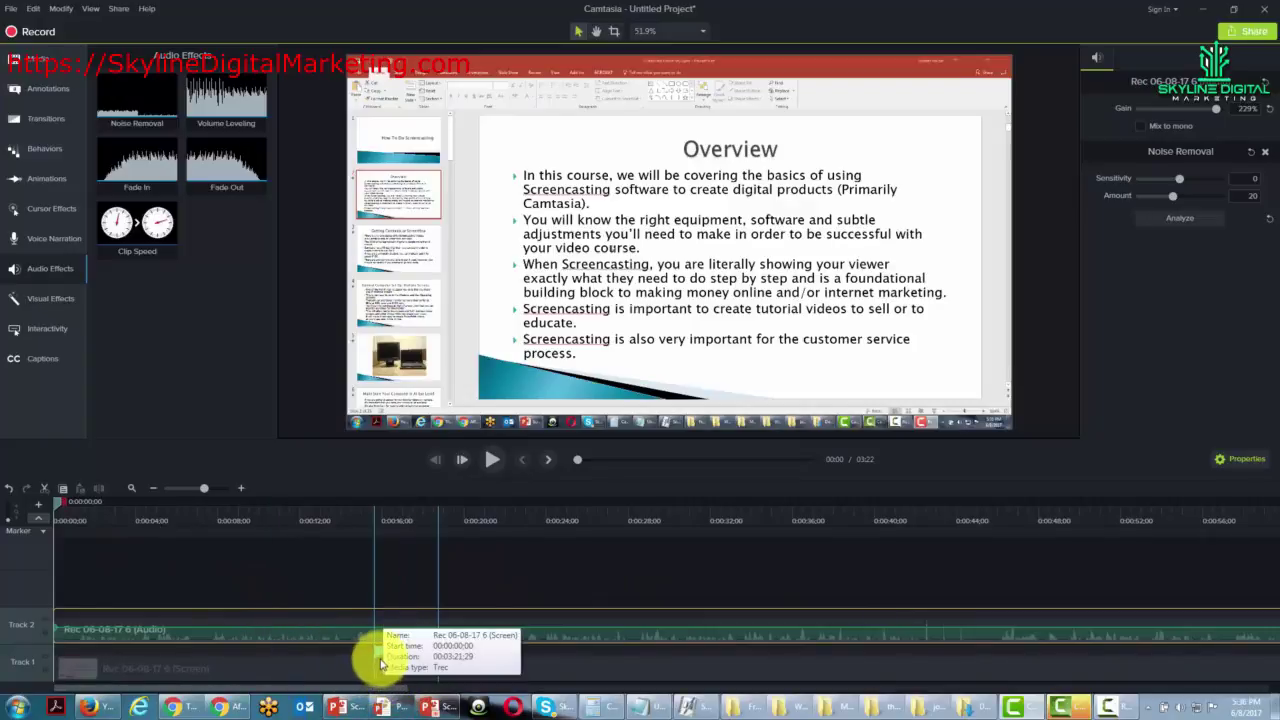
- Select the 0:15–0:19 stretch on the timeline and cut it, leaving 3:18
left_click_drag(380, 656, 445, 654)
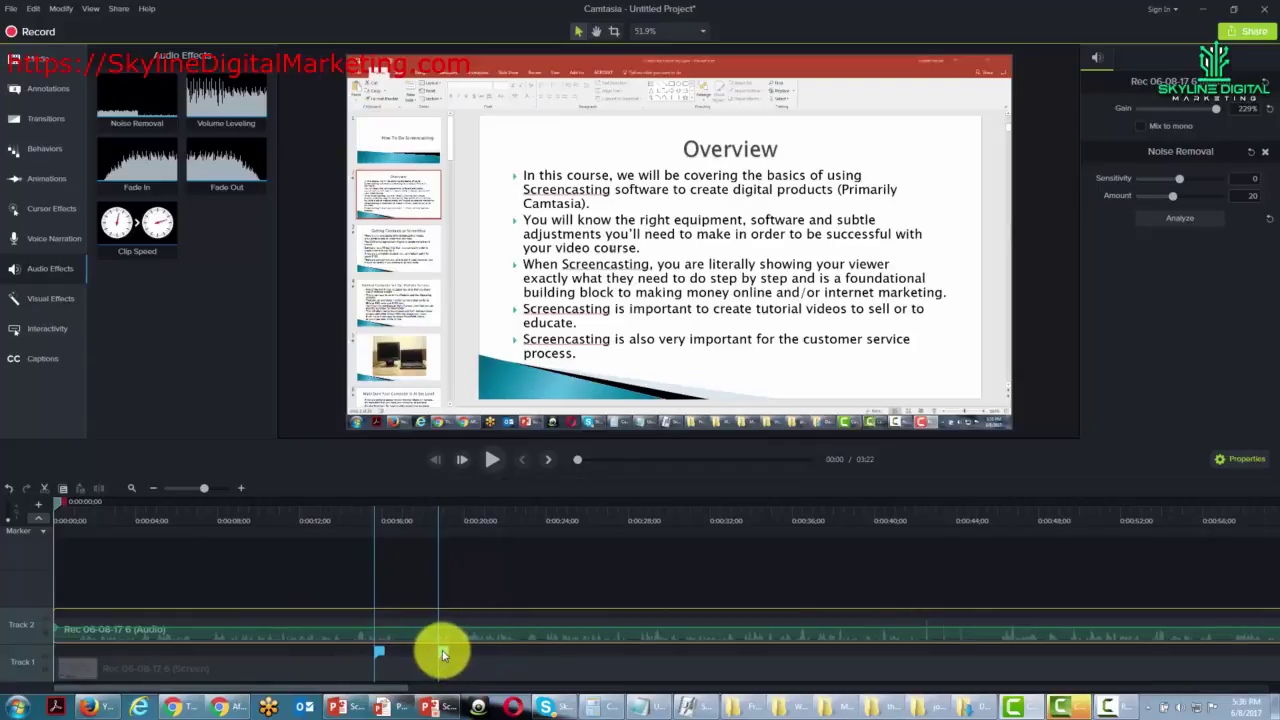
left_click_drag(444, 655, 430, 651)
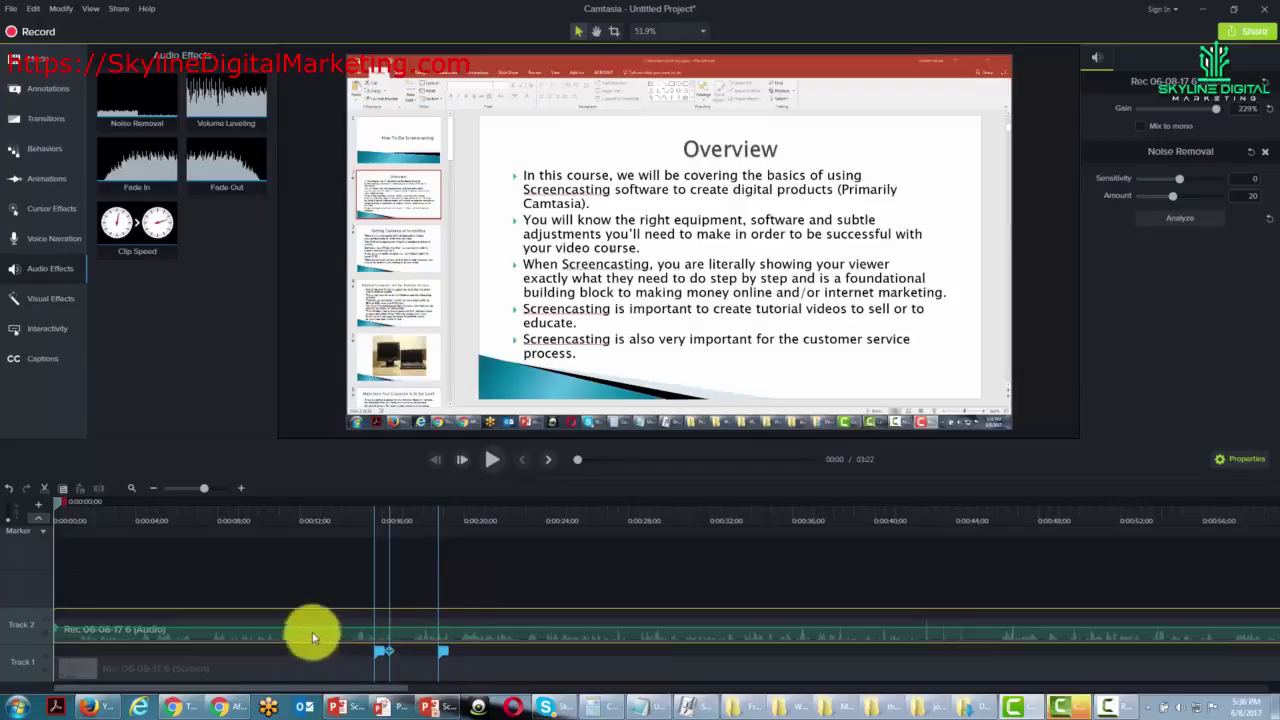
left_click_drag(57, 501, 463, 504)
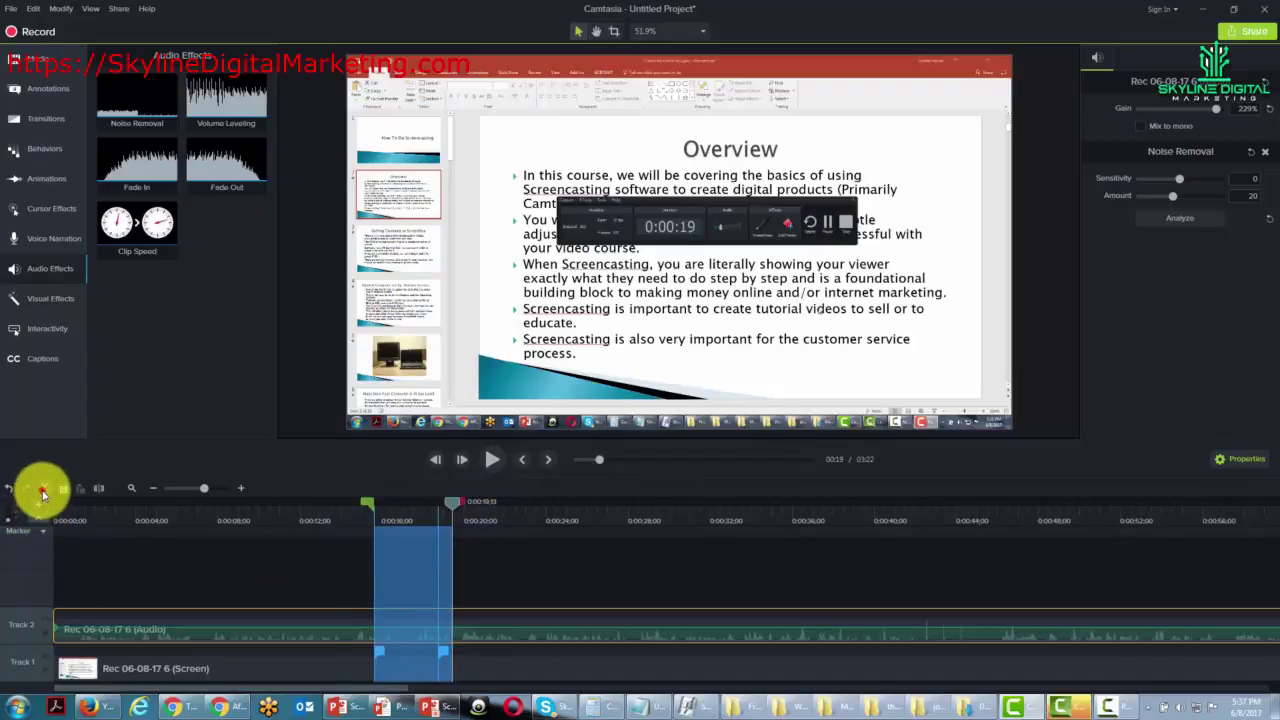
left_click(44, 488)
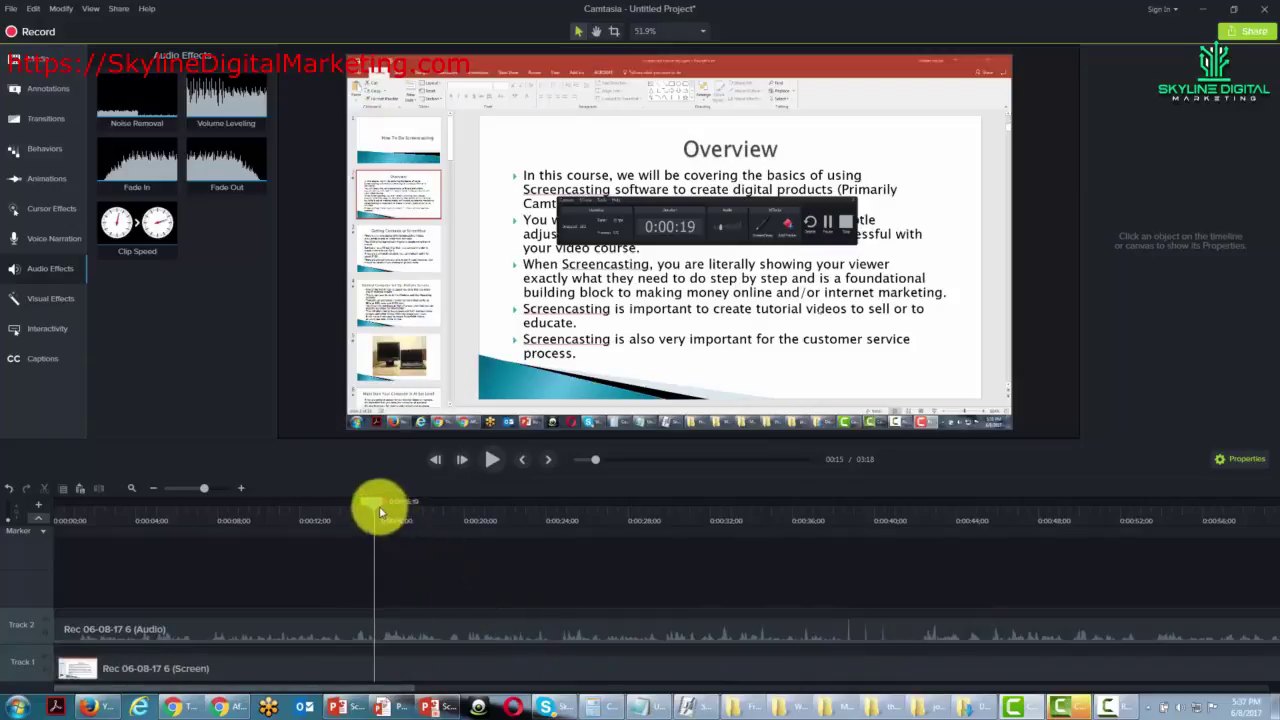
- Select the 0:37–0:42 stretch and cut it, shortening the recording to 3:13
left_click_drag(383, 502, 824, 509)
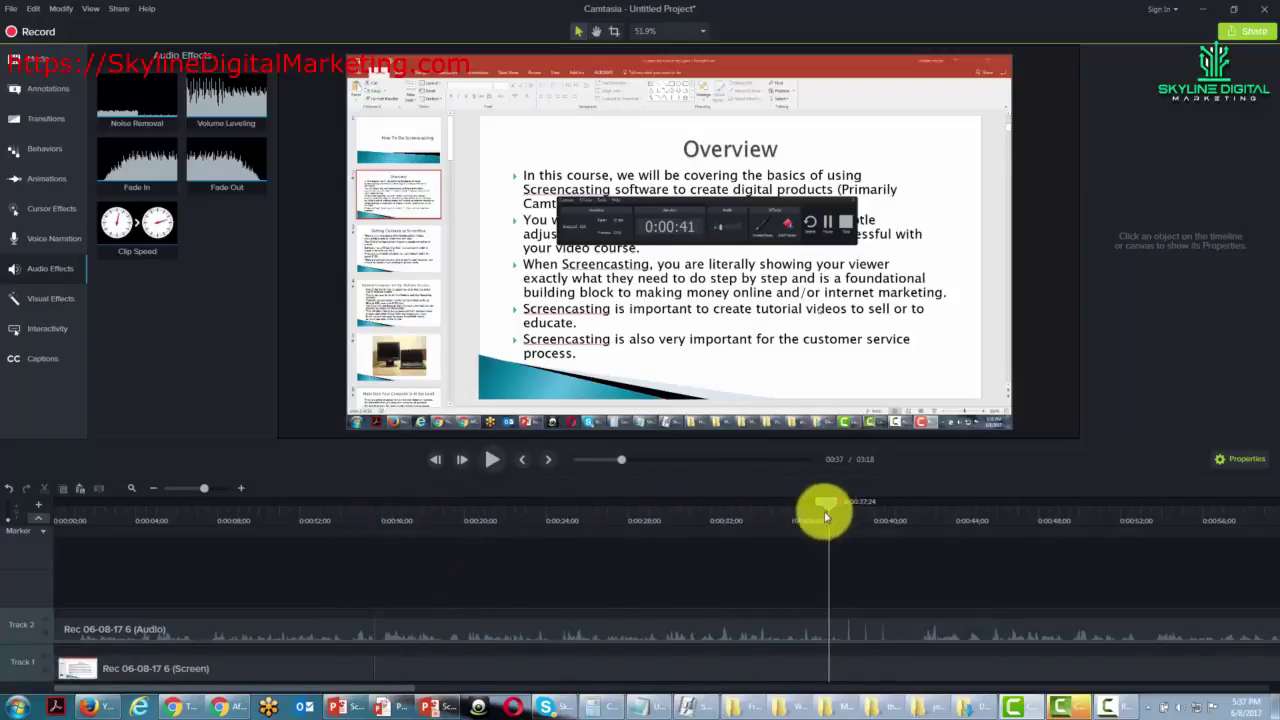
left_click_drag(366, 689, 428, 690)
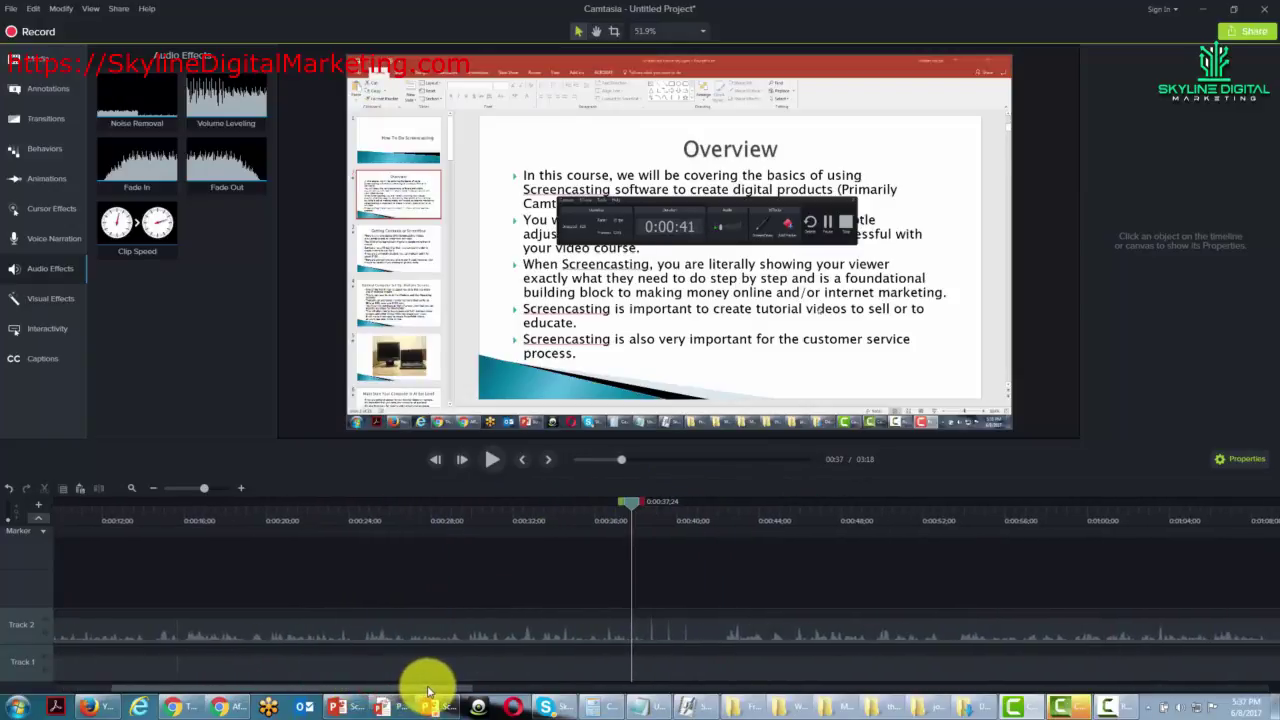
left_click_drag(642, 502, 737, 508)
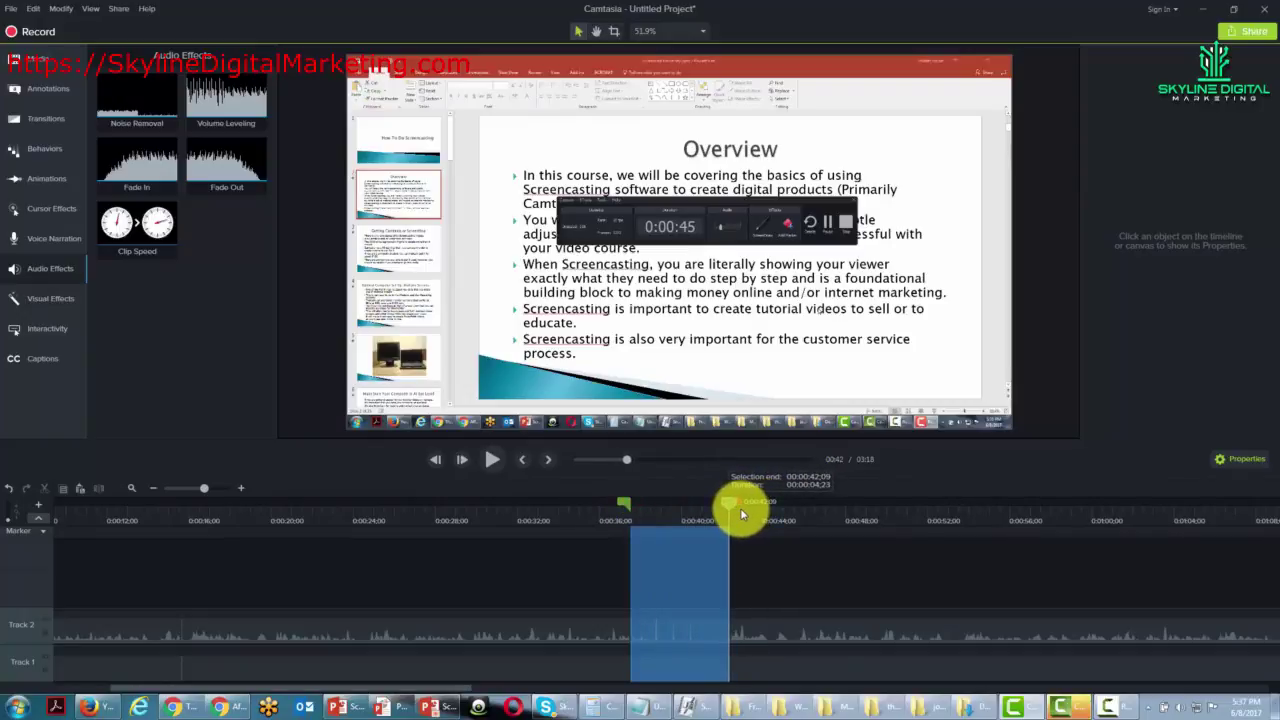
left_click(46, 491)
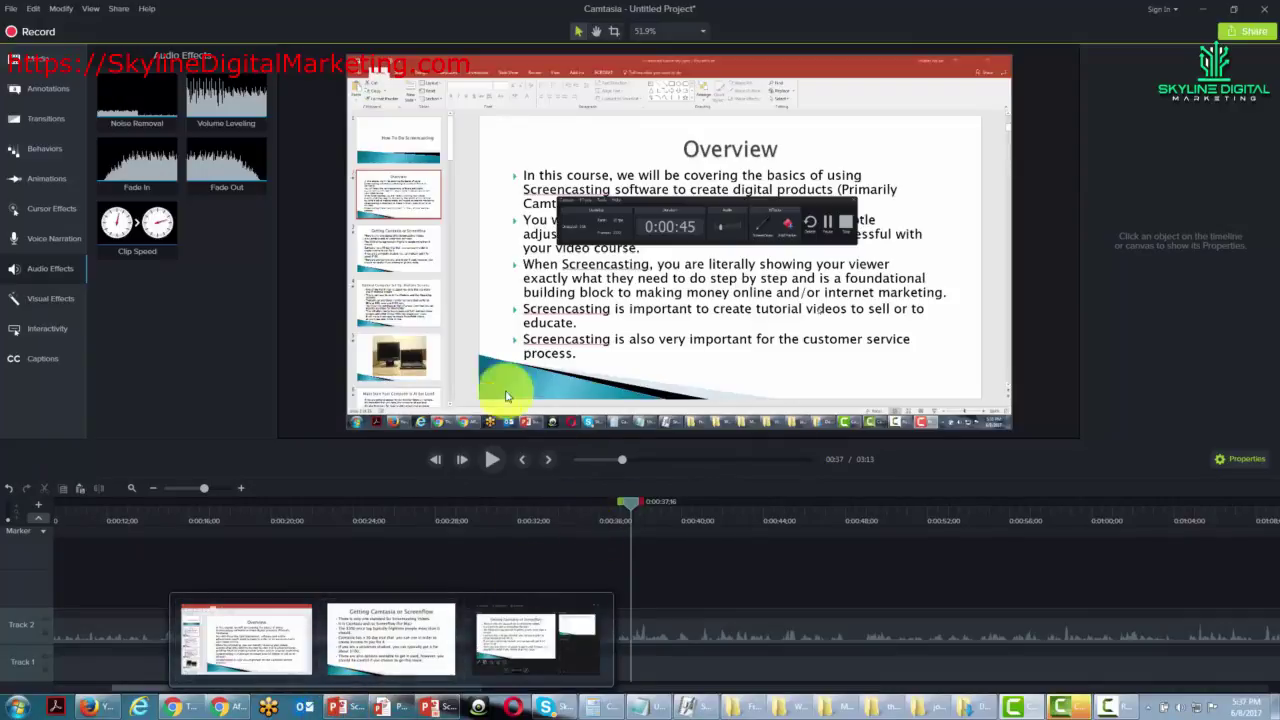
- Zoom in around 1:17, select the 1:17–1:20 stretch and cut it, leaving 3:10
left_click(156, 488)
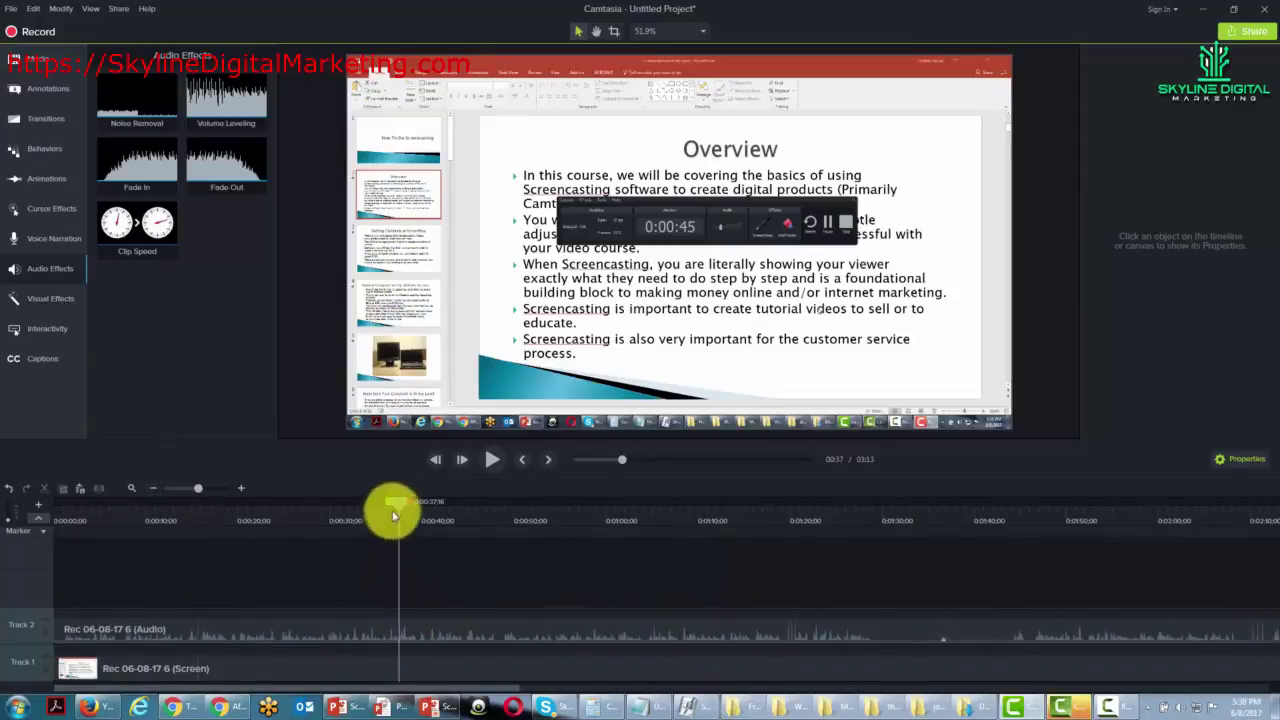
left_click_drag(398, 500, 764, 517)
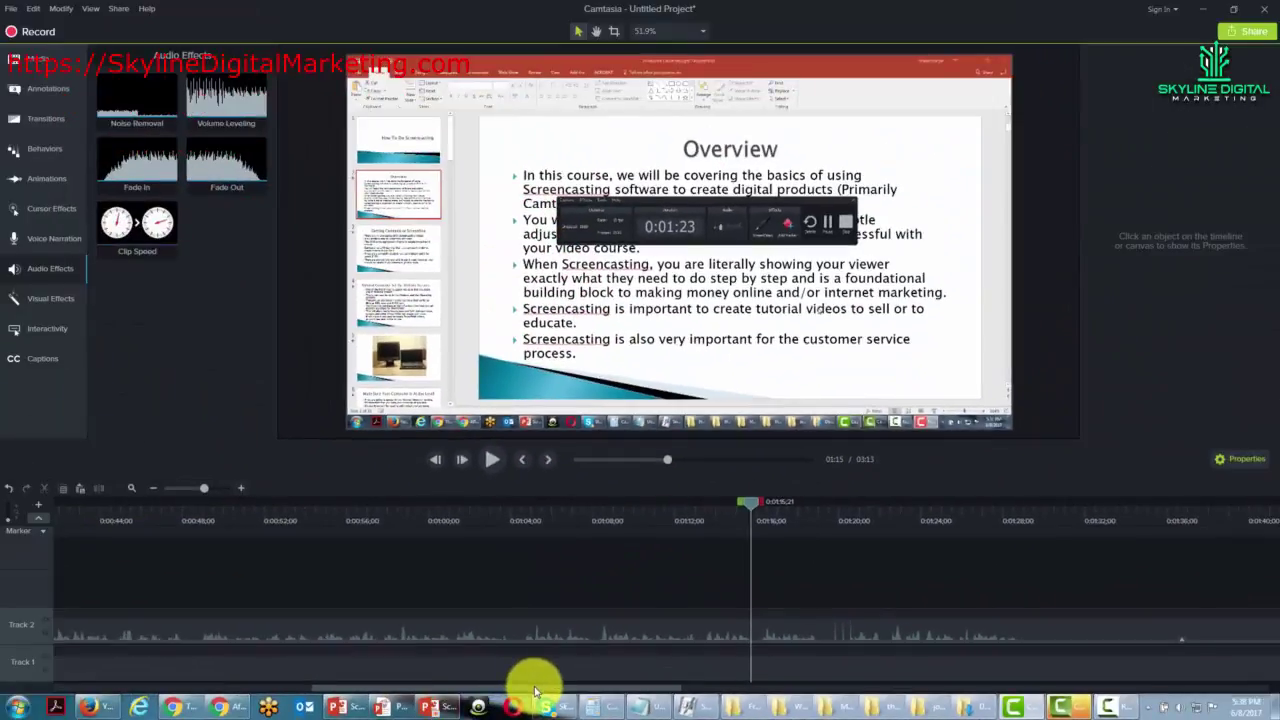
left_click_drag(535, 690, 580, 690)
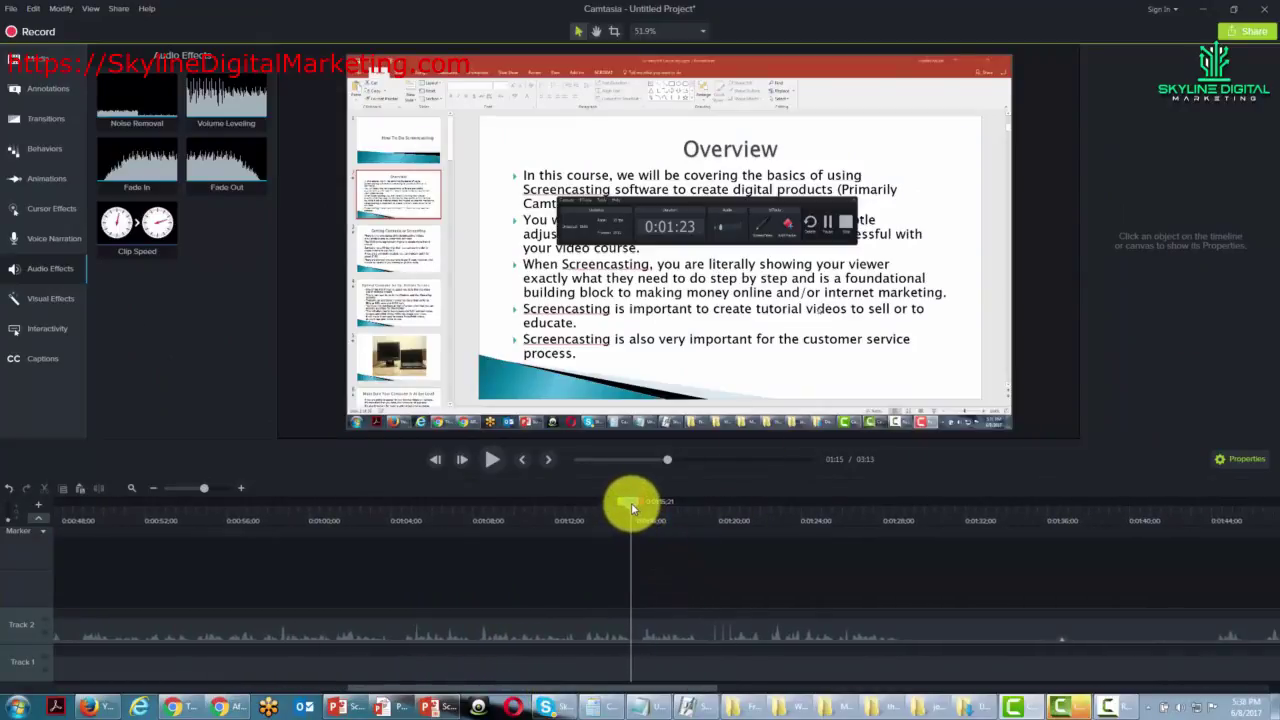
left_click_drag(631, 508, 668, 508)
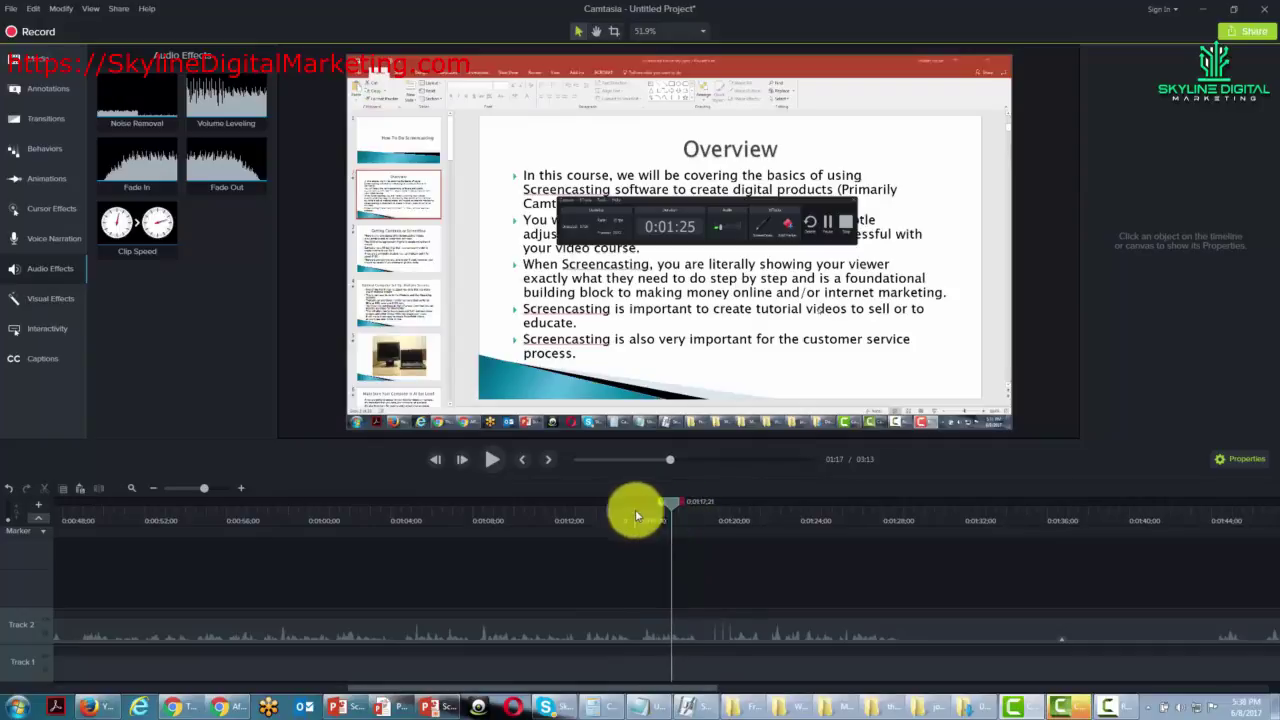
left_click(241, 488)
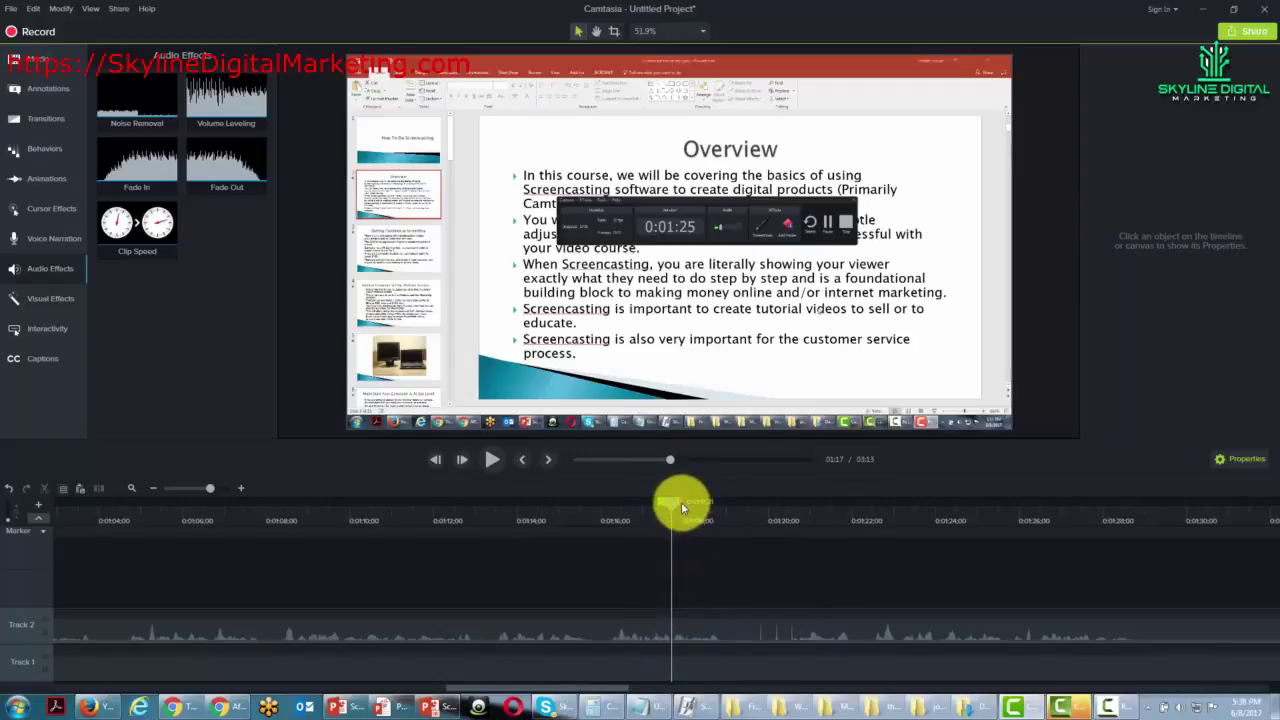
left_click_drag(681, 502, 806, 511)
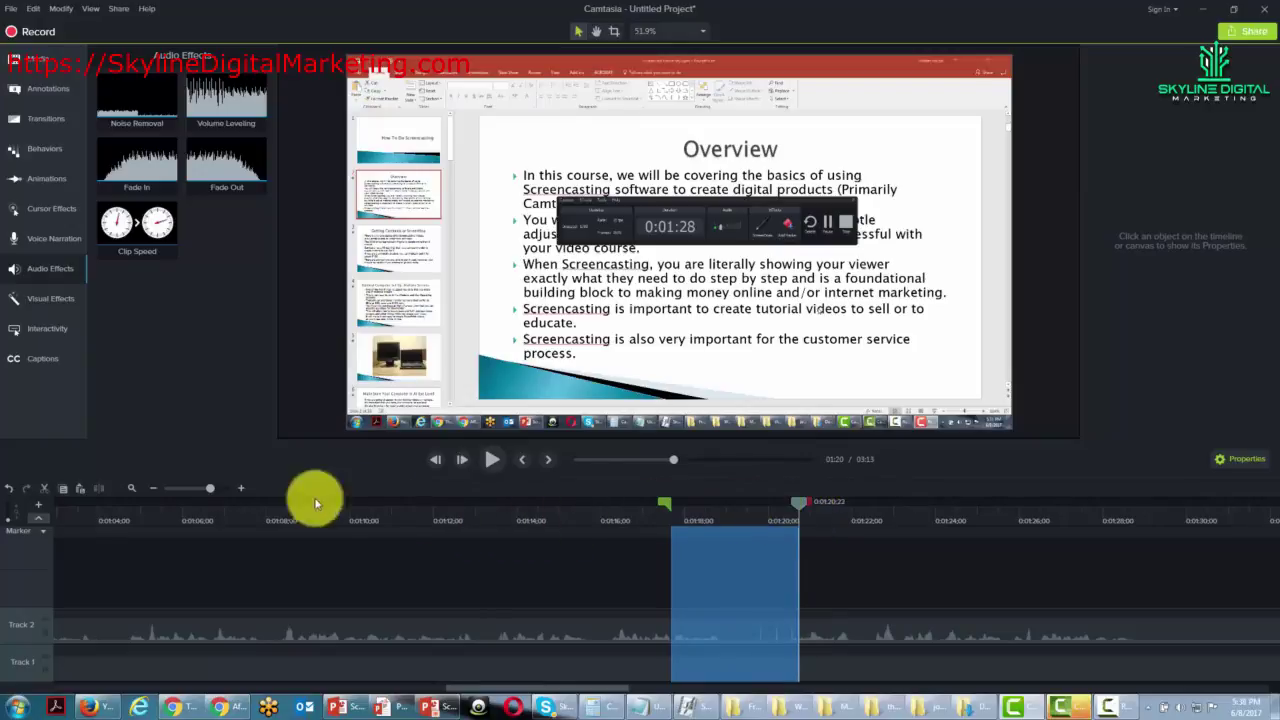
left_click(42, 491)
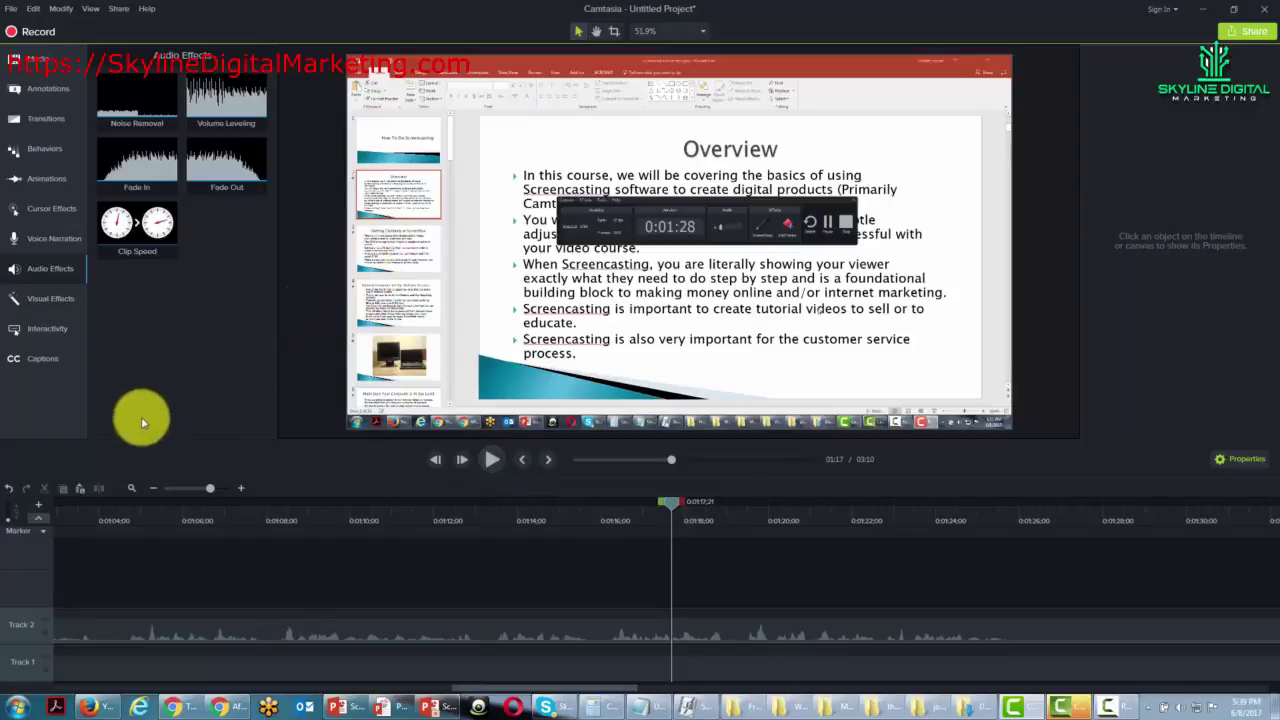
- Zoom the timeline out to fit the recording, scroll back to 0:00 and show Callouts
left_click(153, 491)
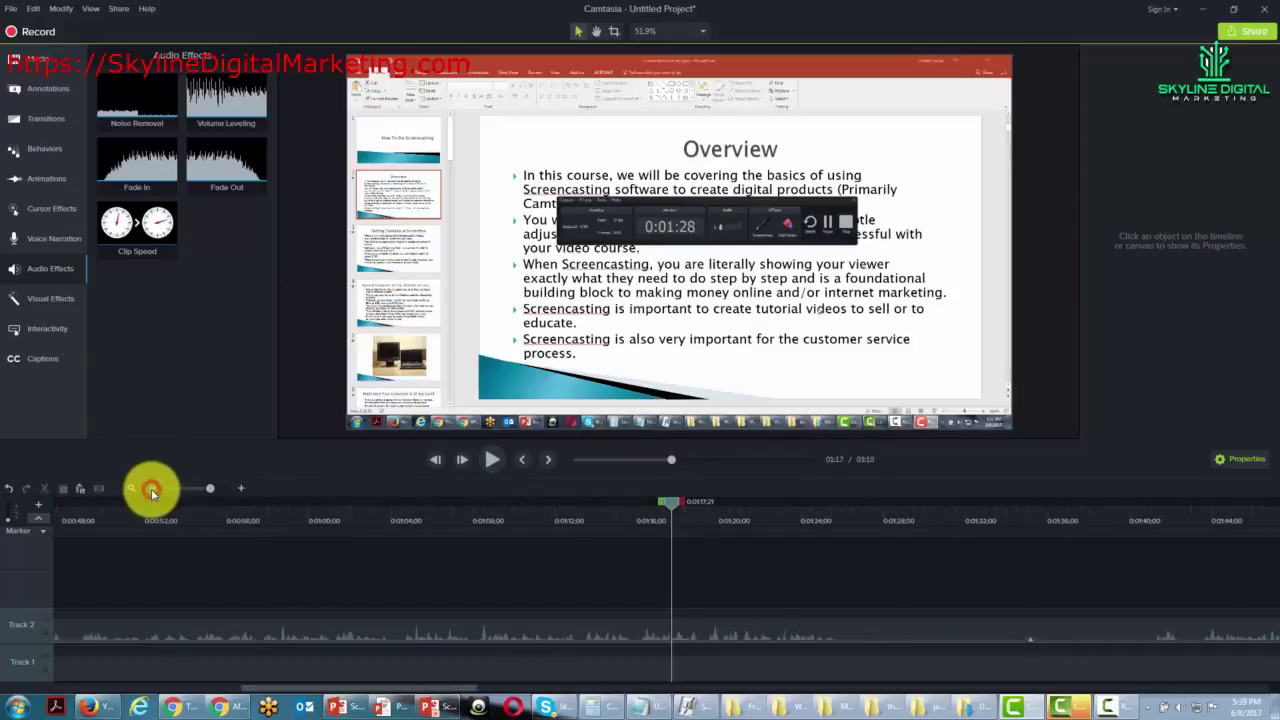
left_click(151, 489)
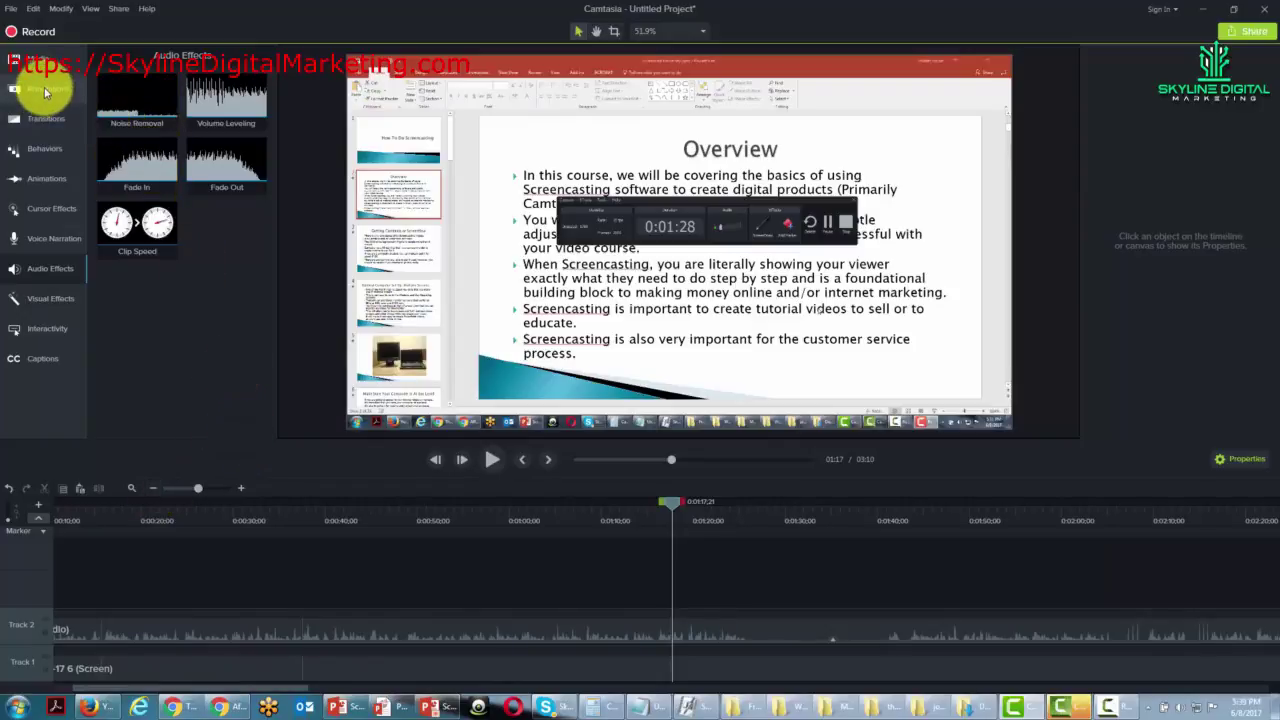
left_click(44, 91)
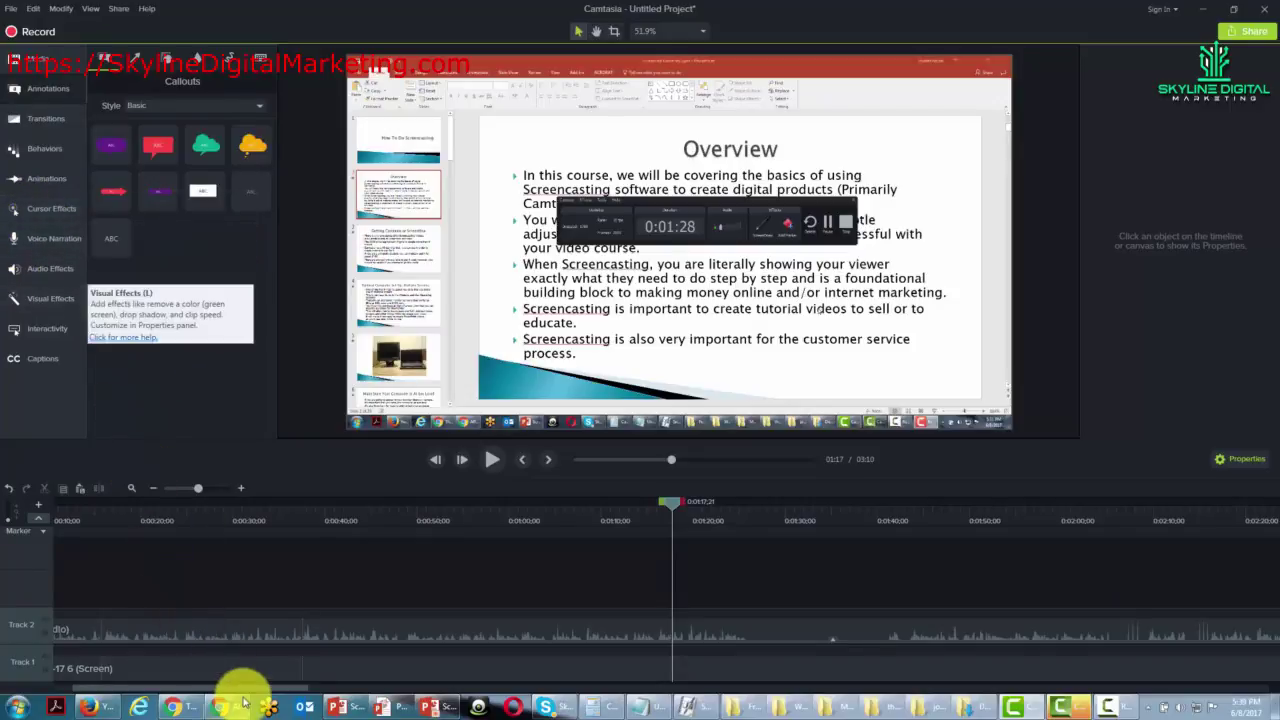
left_click_drag(247, 690, 171, 686)
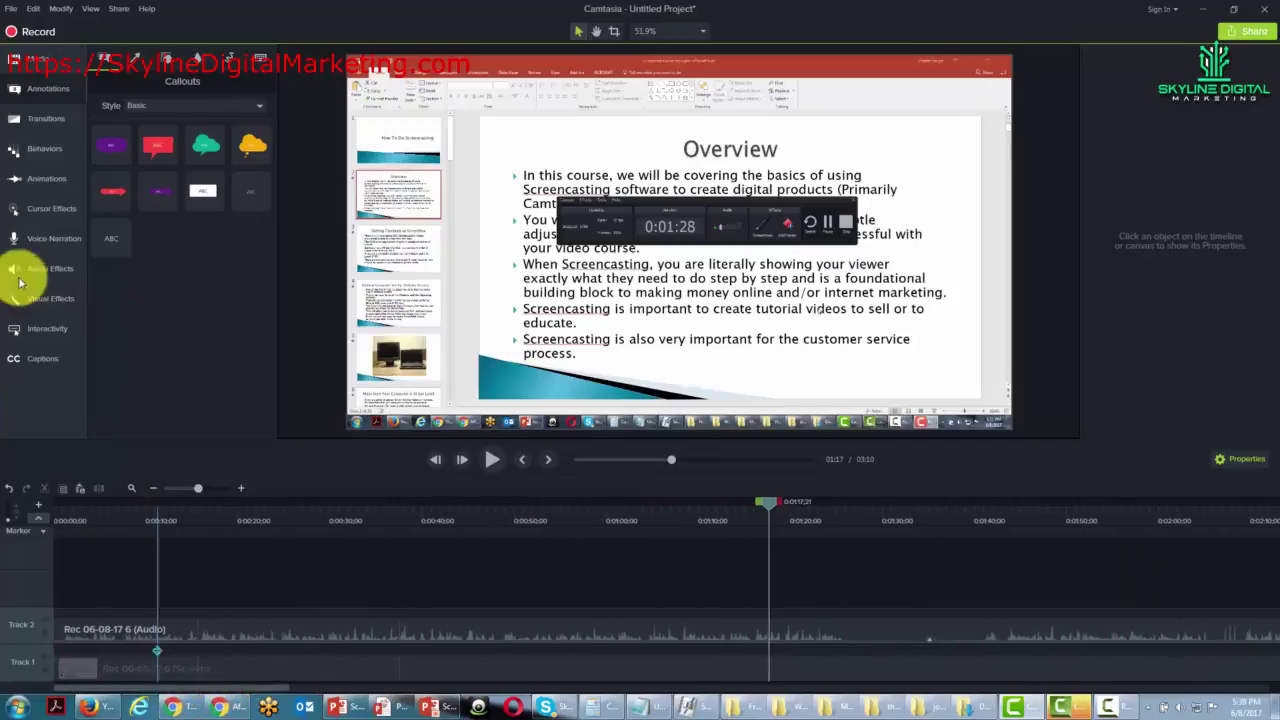
- Apply a yellow Cursor Highlight (75% opacity, size 50, softness 10%) to the Track 1 screen clip
left_click(60, 210)
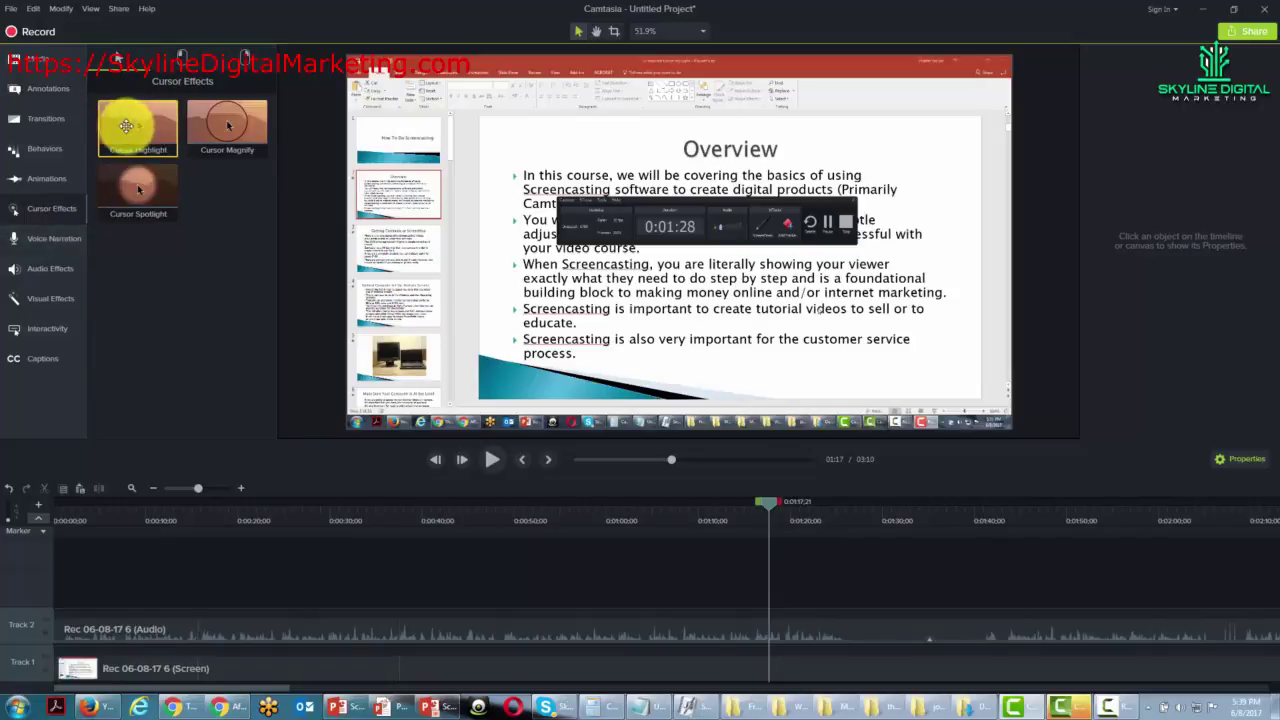
left_click(181, 55)
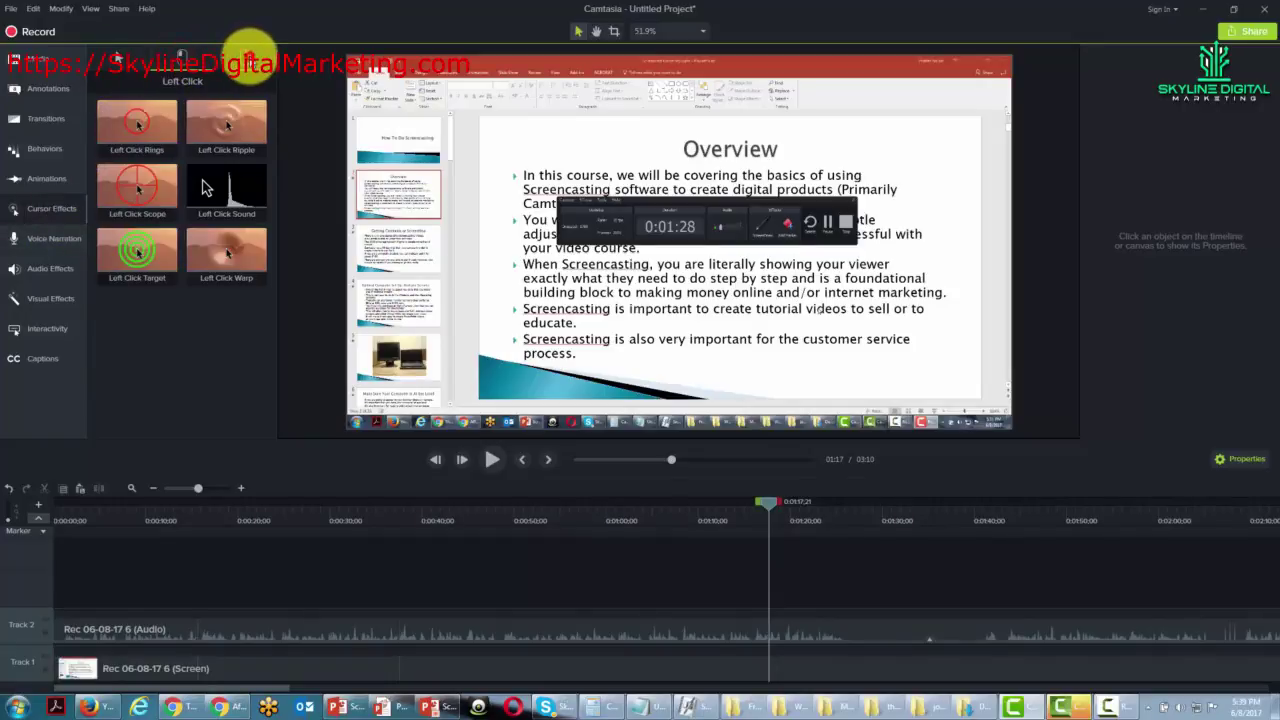
left_click(245, 57)
left_click(117, 57)
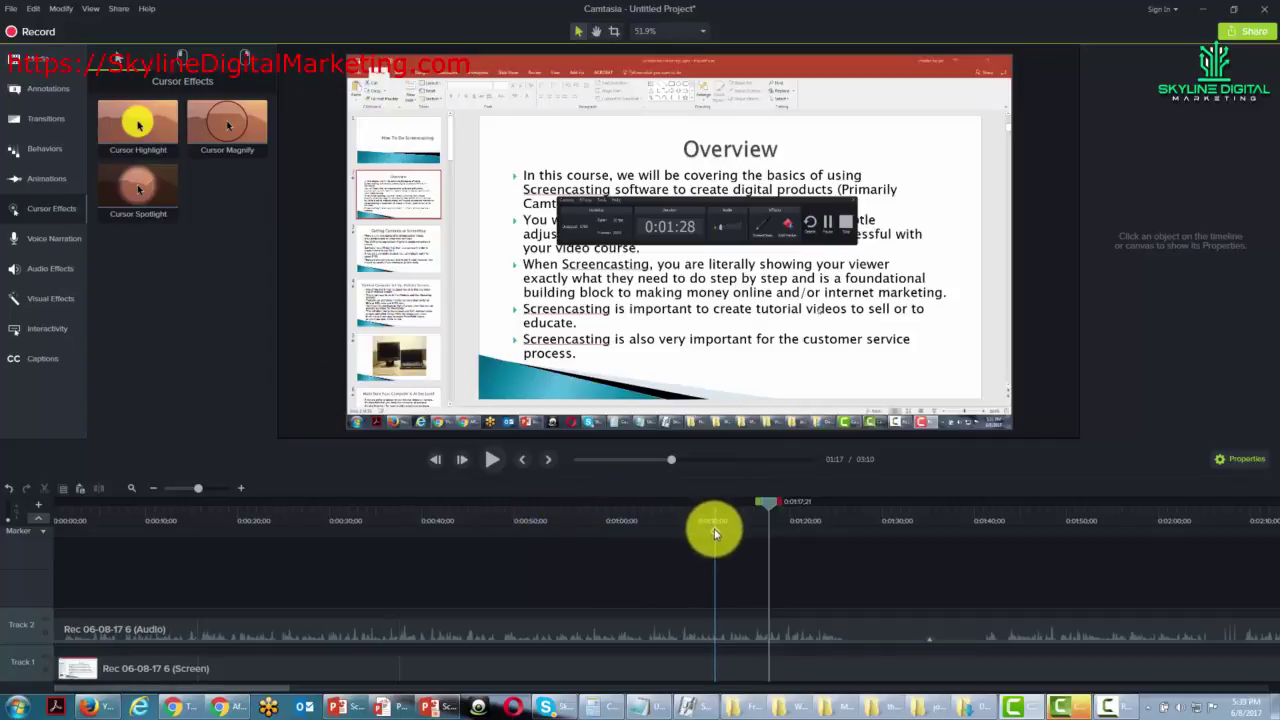
left_click(662, 632)
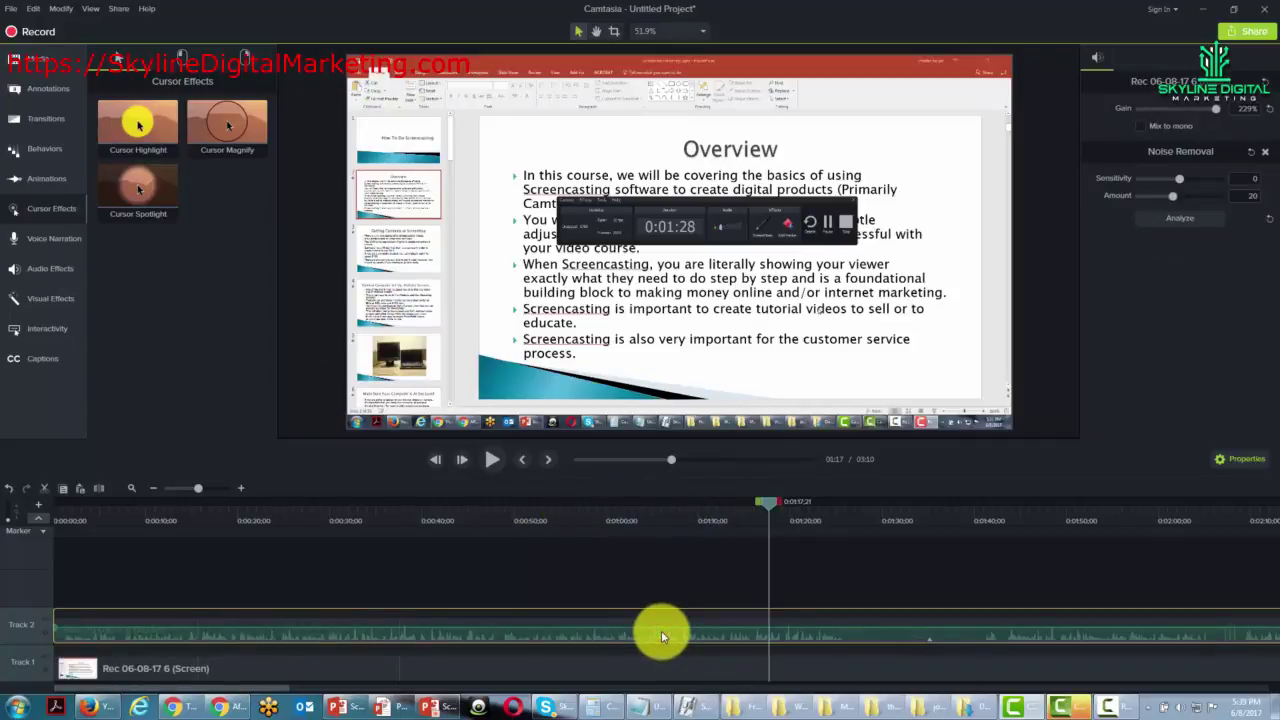
key("ctrl+Home")
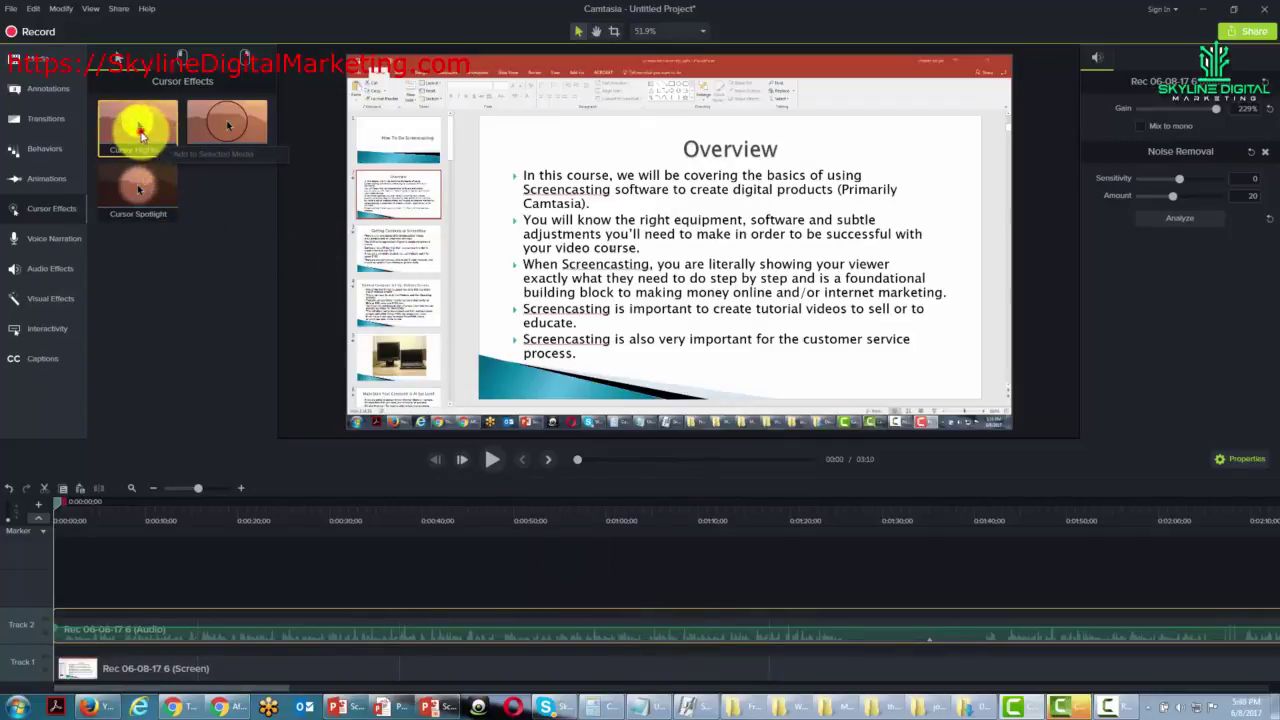
left_click(140, 130)
left_click_drag(140, 130, 63, 671)
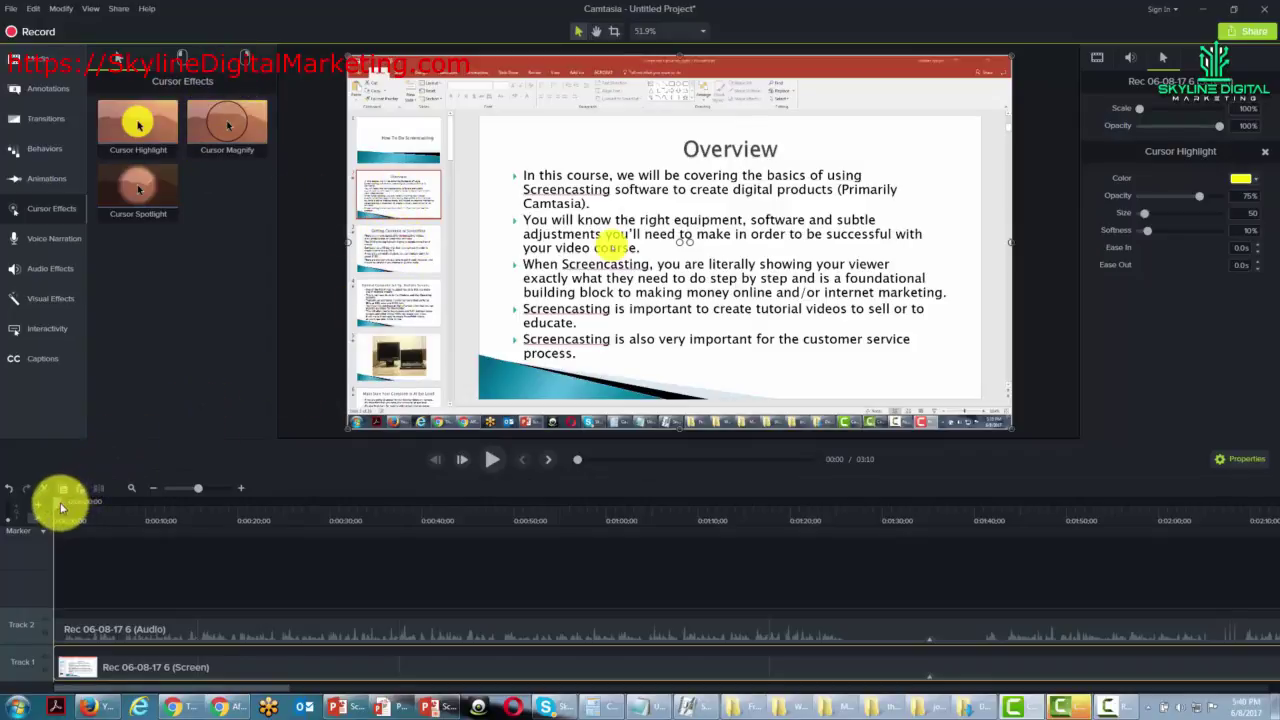
- Move the playhead to 00:23 and show the Blur & Highlight annotations, passing through Shapes
left_click_drag(60, 505, 272, 507)
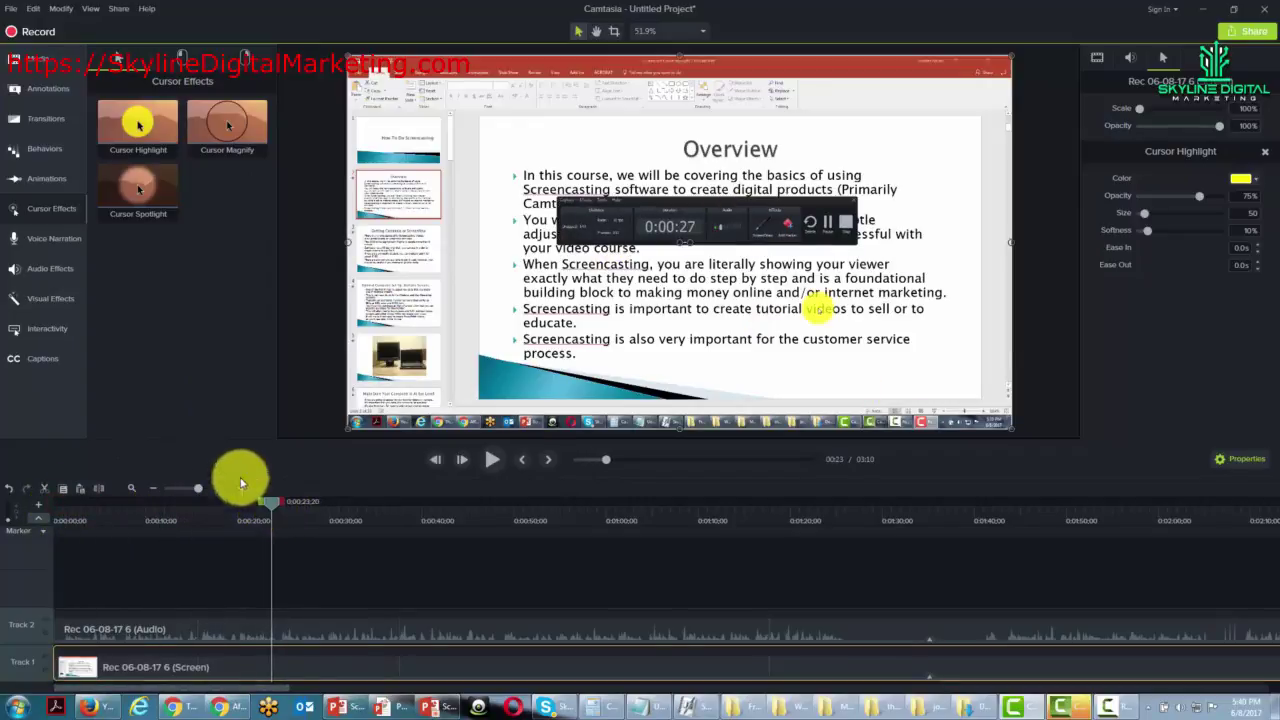
left_click(46, 92)
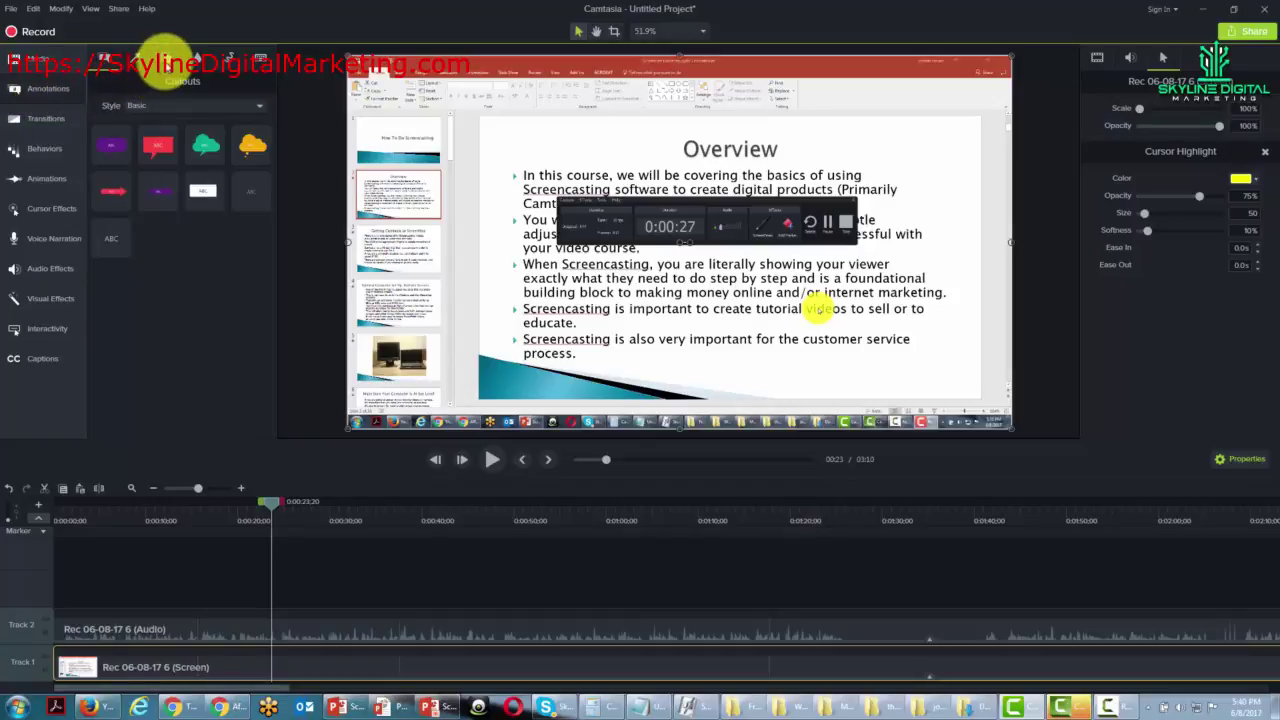
left_click(166, 58)
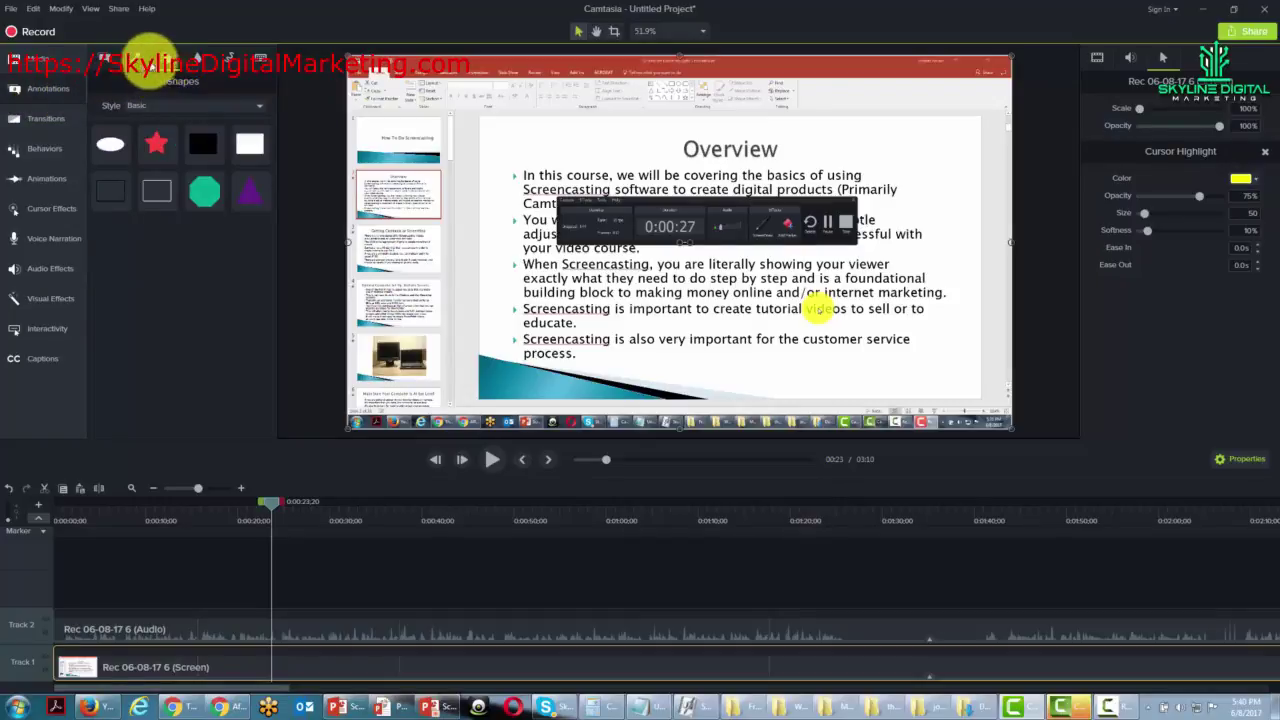
left_click(198, 58)
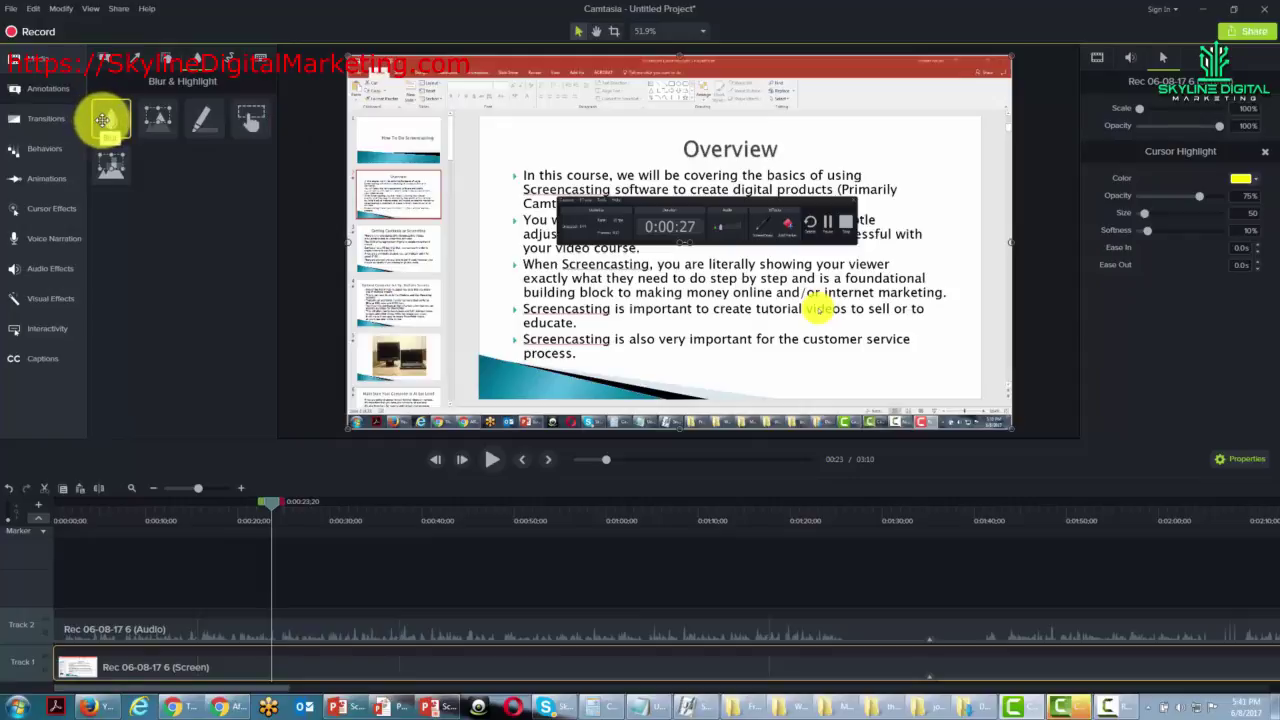
- Place a Blur over the Overview slide's first bullets and extend its Track 3 clip to about 1:00
mouse_move(103, 120)
left_mouse_down()
mouse_move(546, 219)
mouse_move(862, 231)
left_mouse_up()
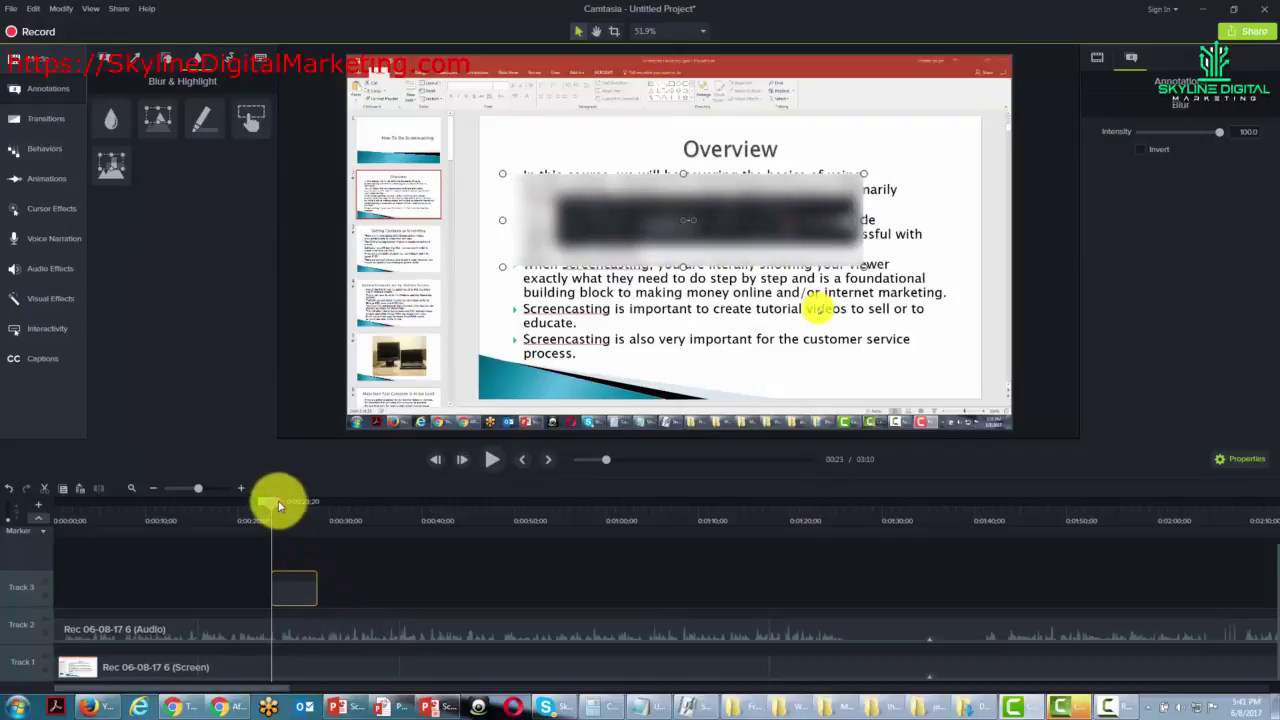
left_click_drag(279, 505, 648, 512)
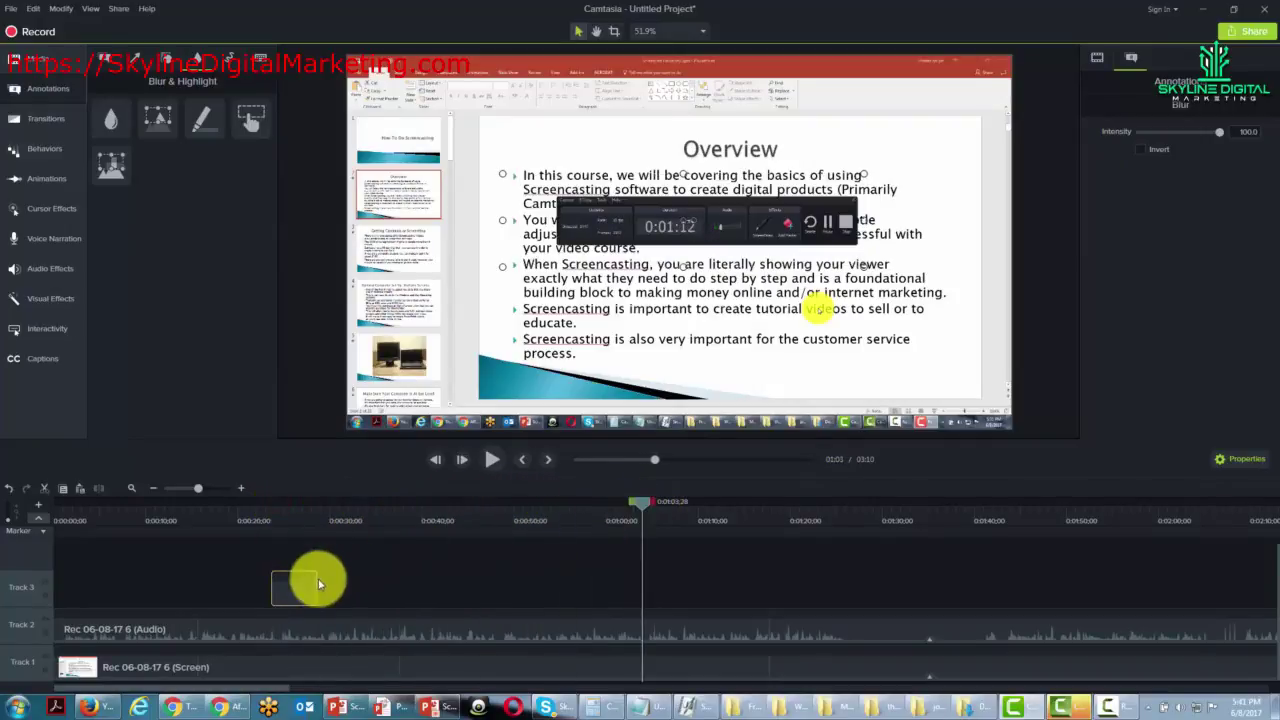
left_click_drag(318, 587, 640, 581)
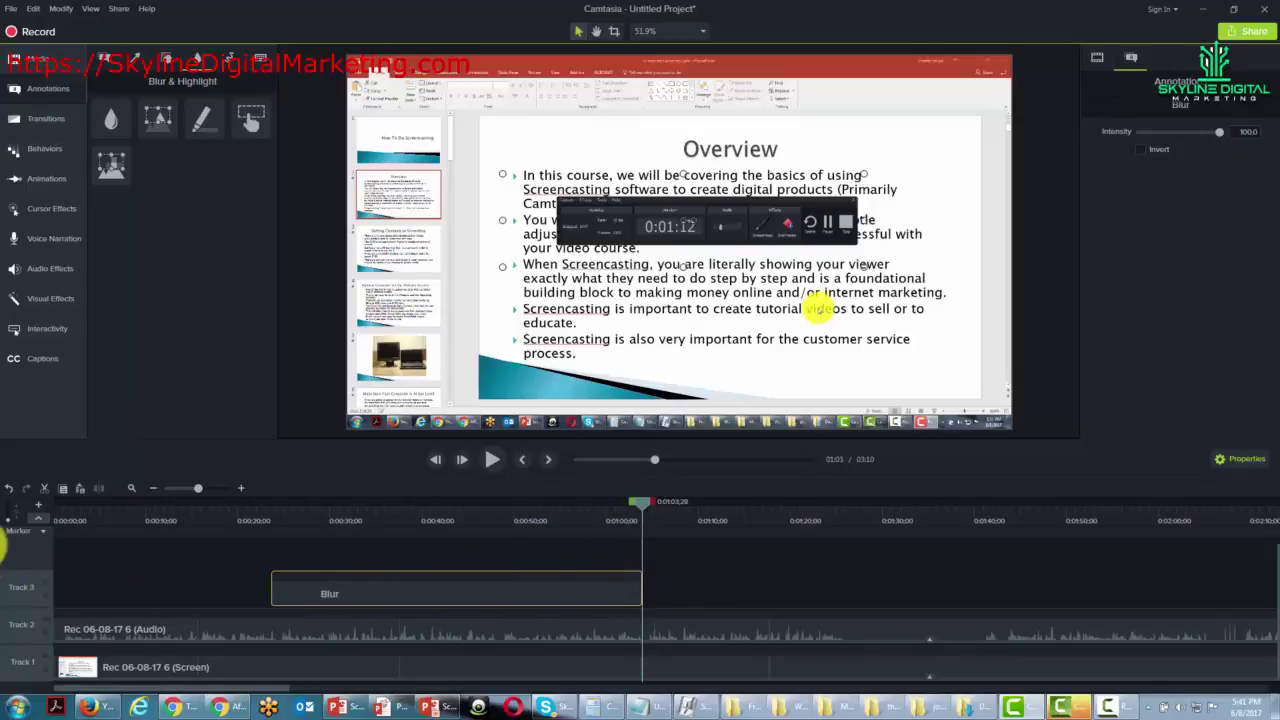
left_click(36, 517)
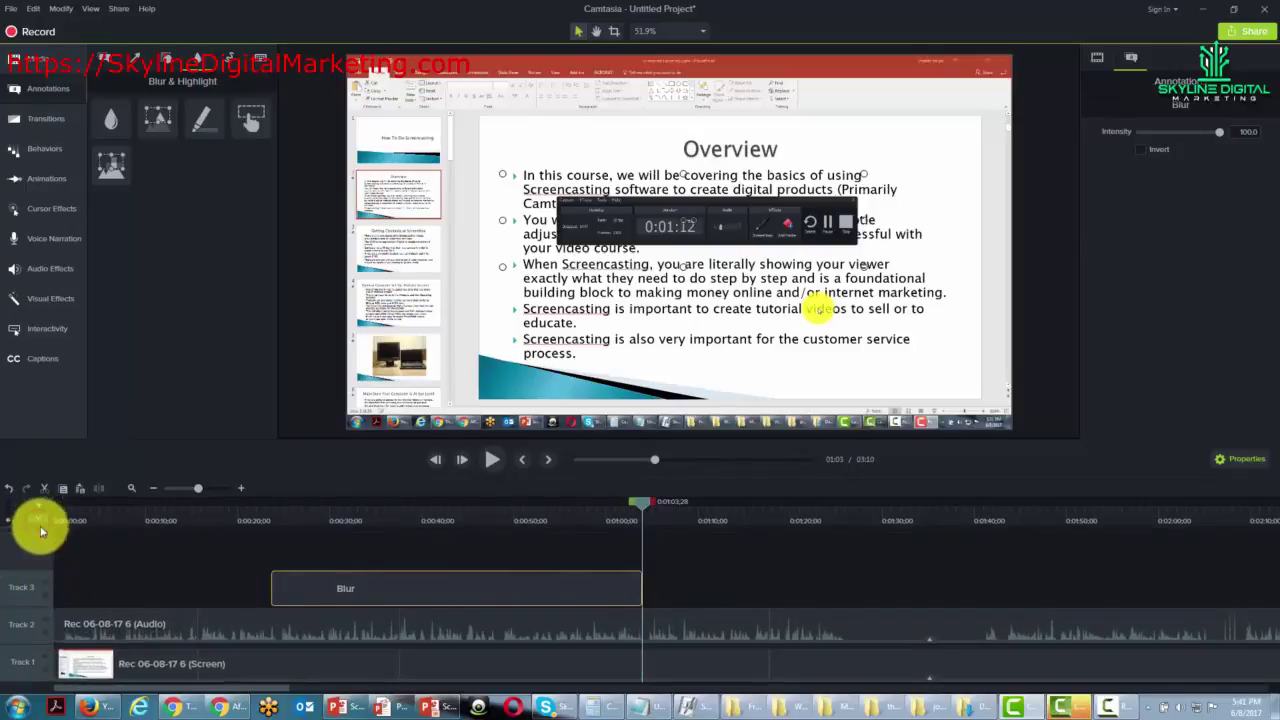